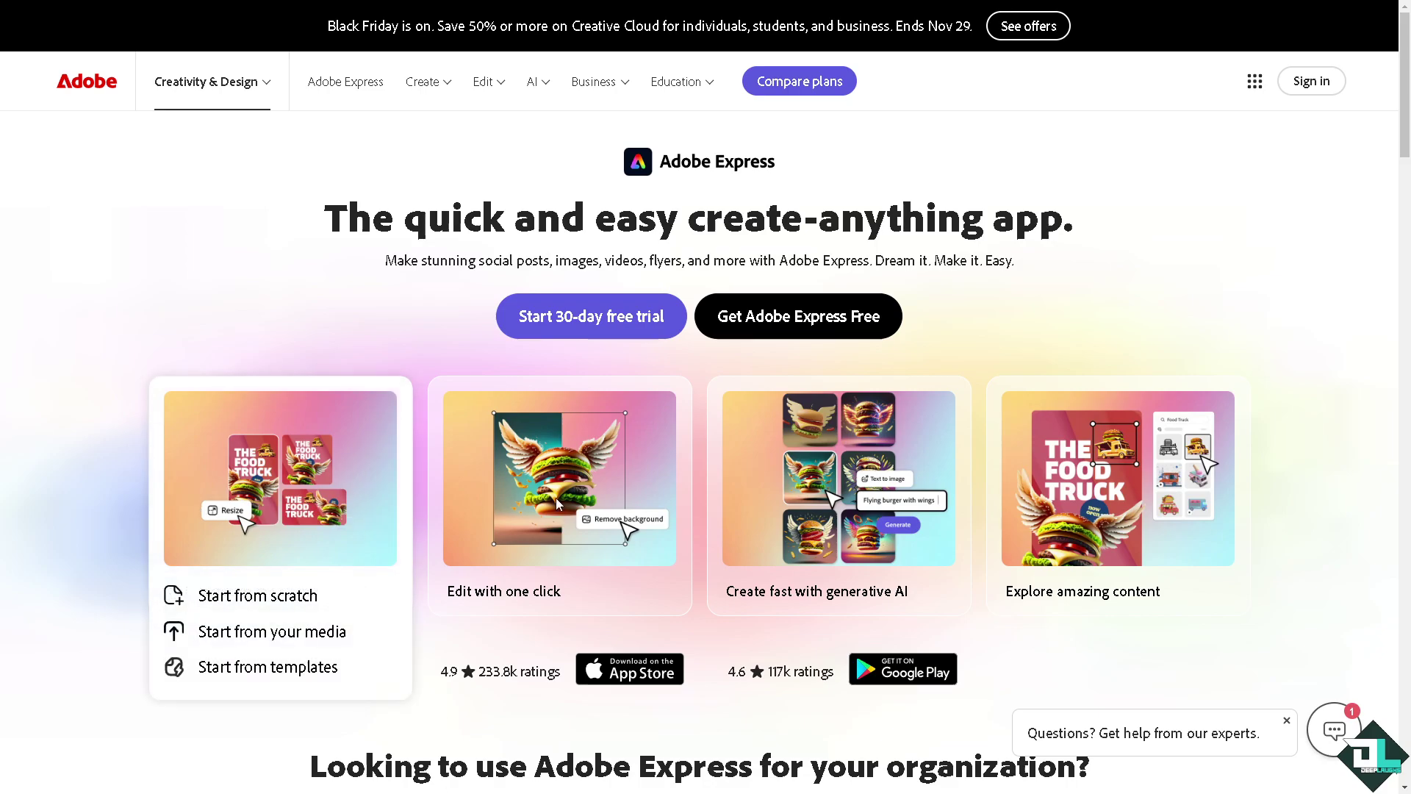
- Browse the feature cards on the Adobe Express landing page
mouse_move(594, 494)
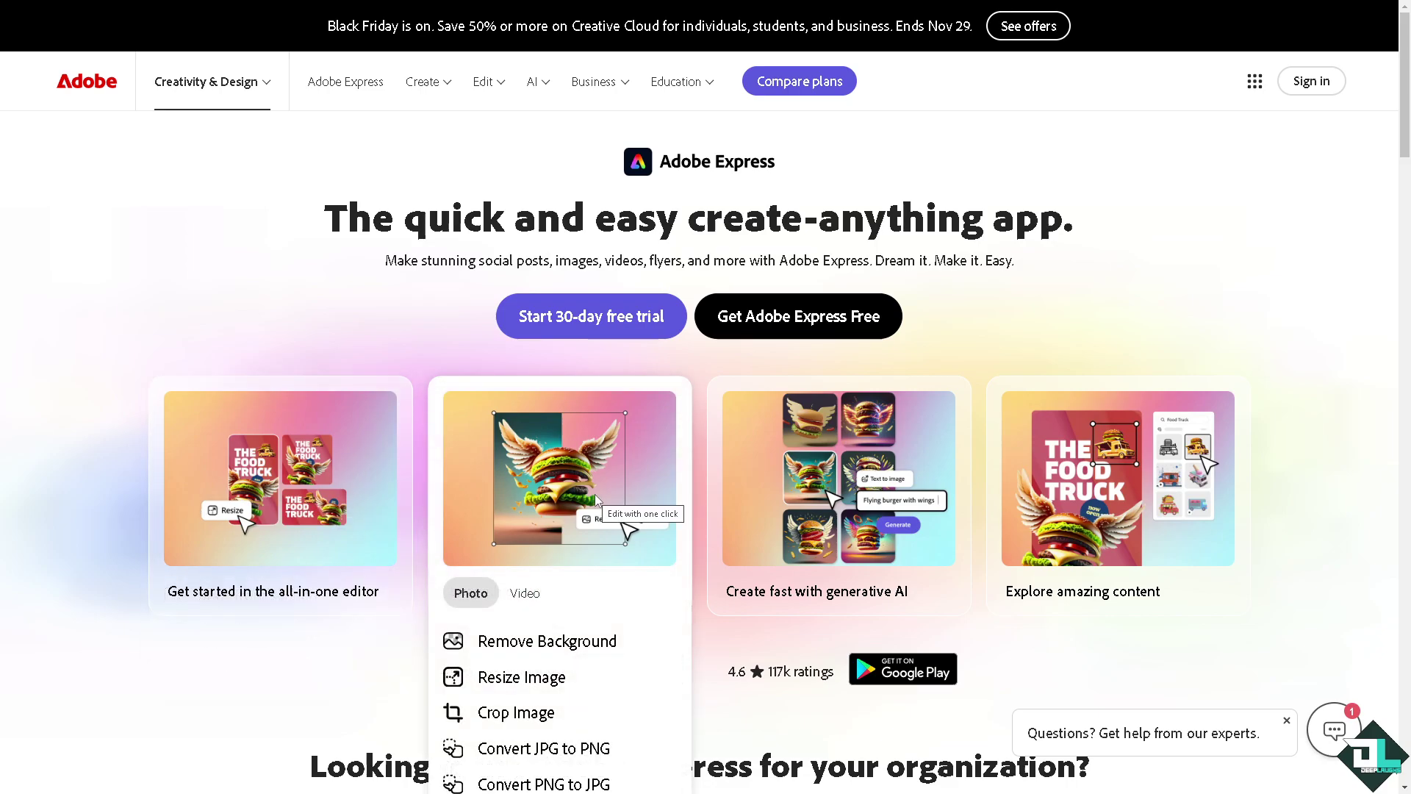
mouse_move(840, 482)
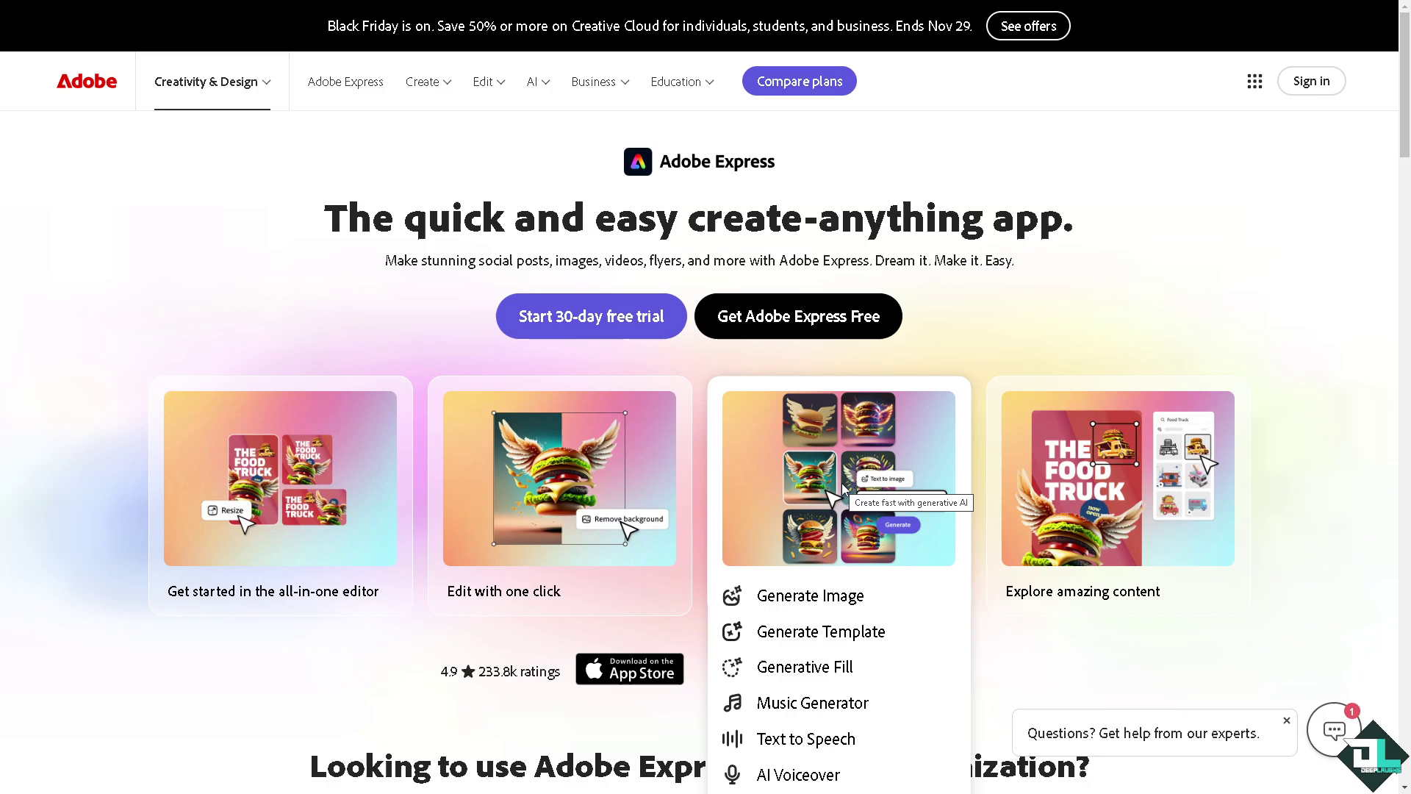
mouse_move(1070, 502)
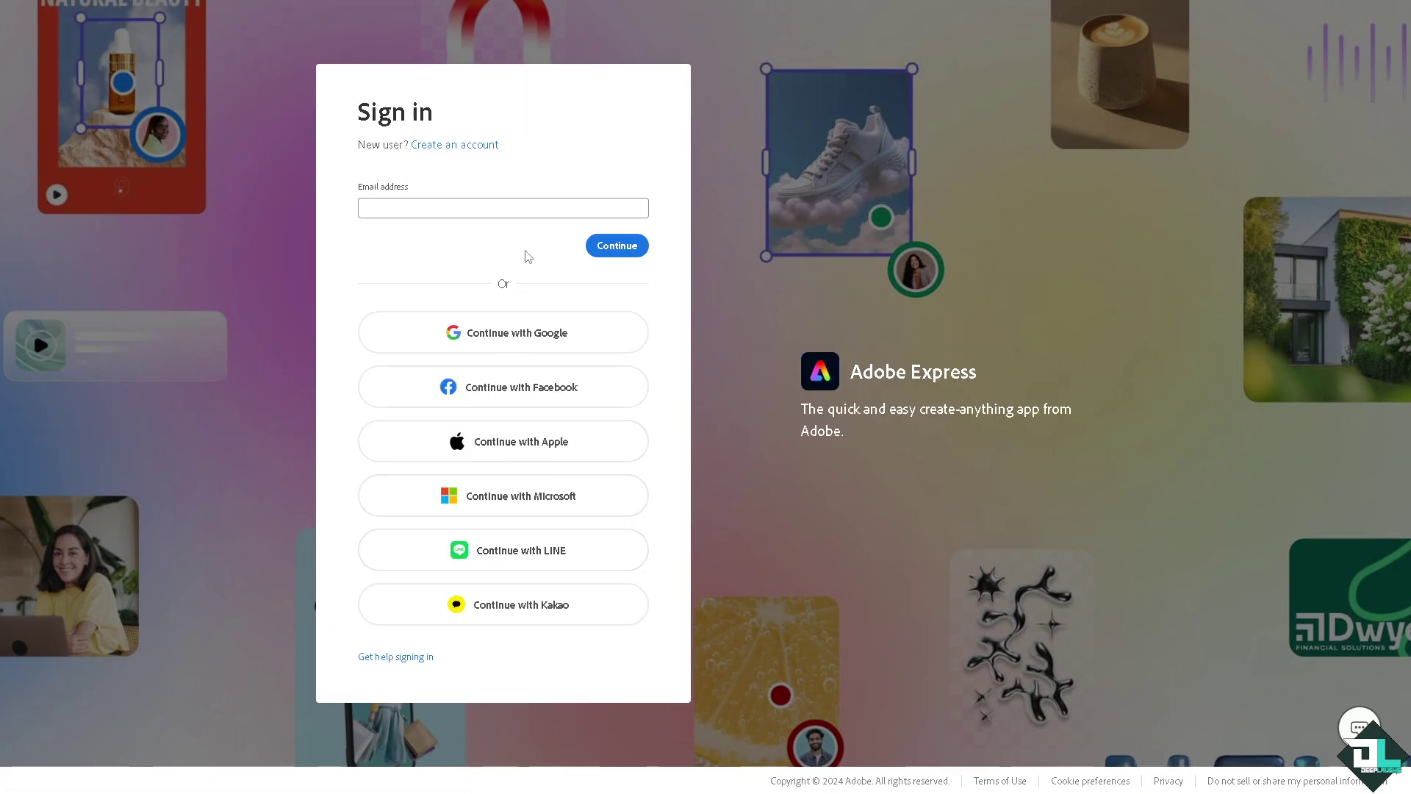
- Start creating a new Adobe Express account from the sign-in page
click(462, 146)
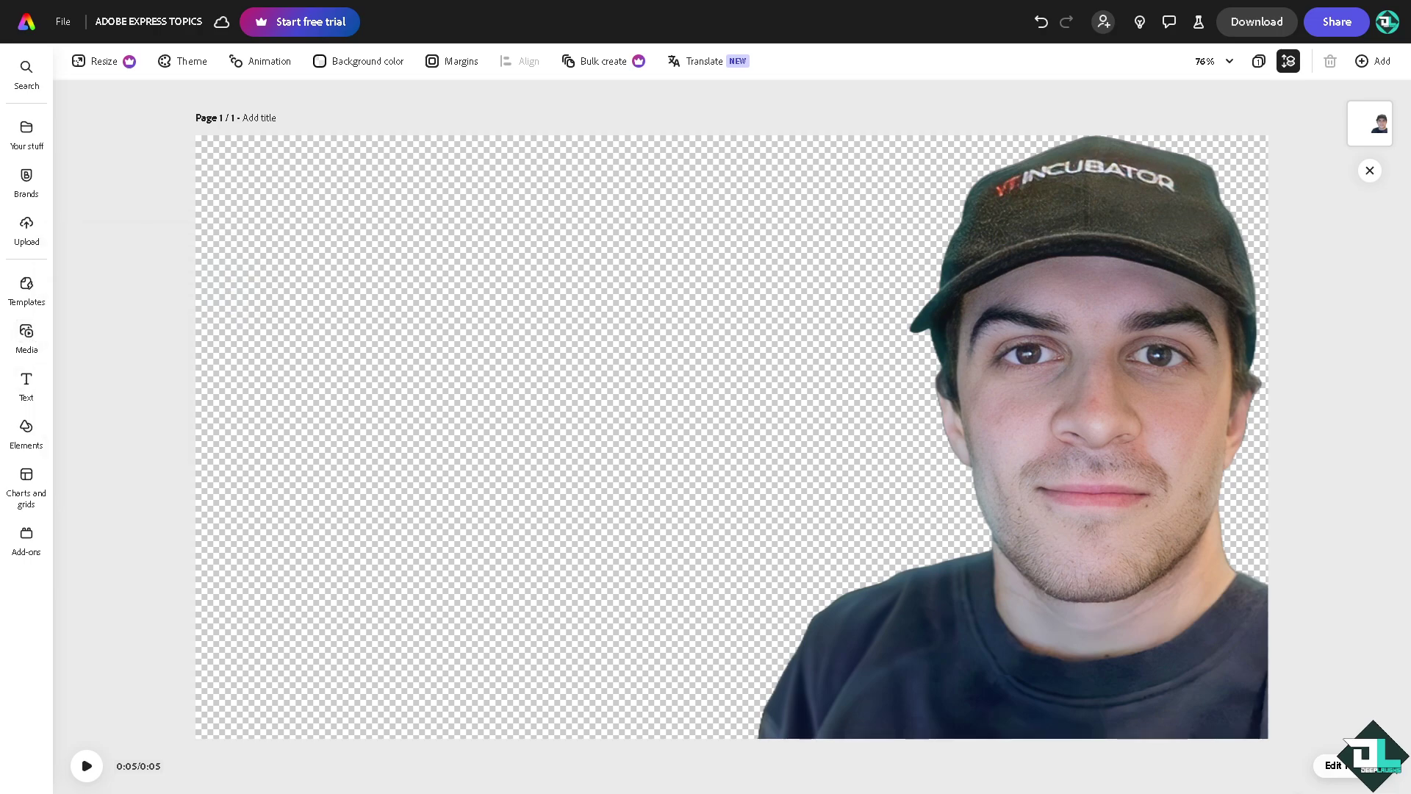
- Paste the How to Overlay thumbnail and shrink it into the page's top-left corner
key(ctrl+v)
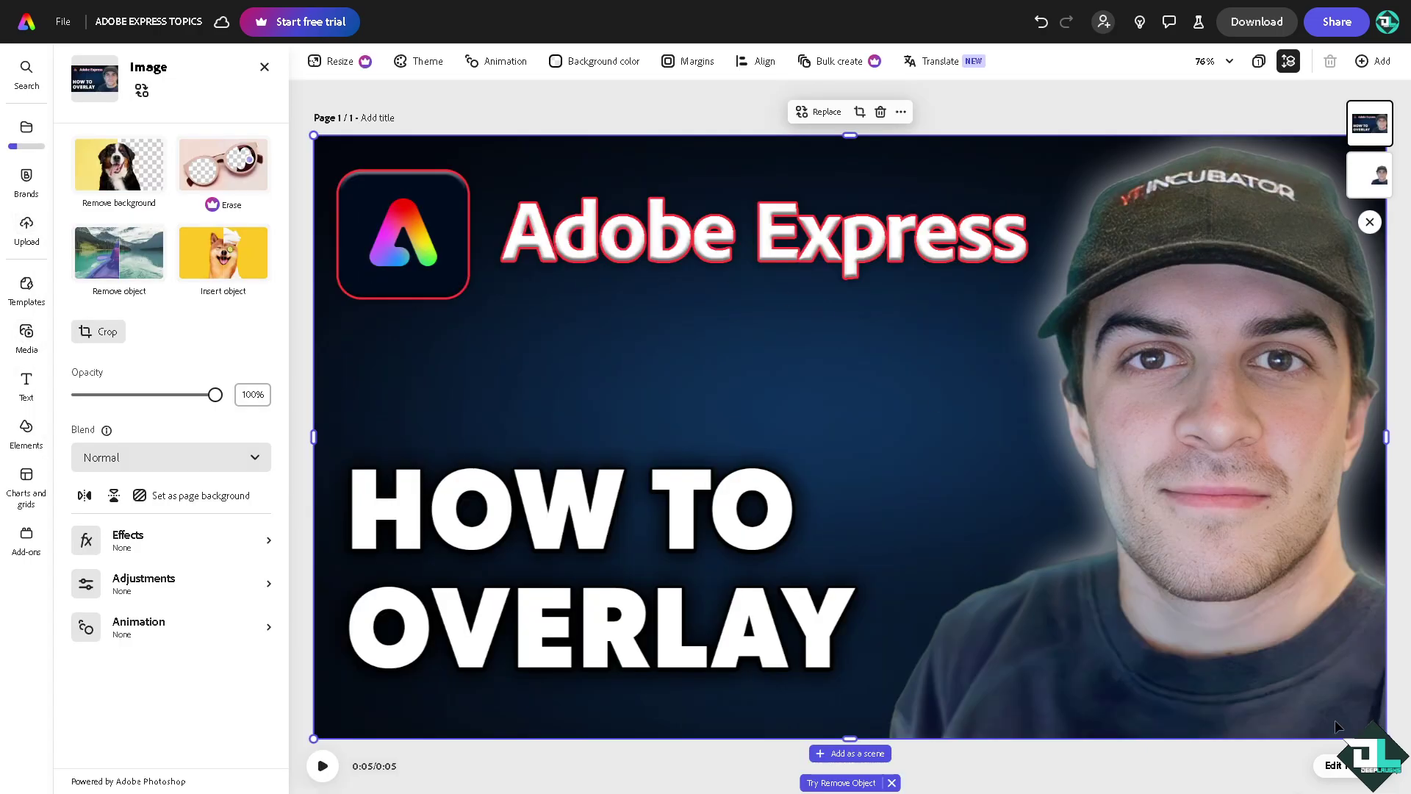
drag(1385, 738, 866, 471)
click(265, 67)
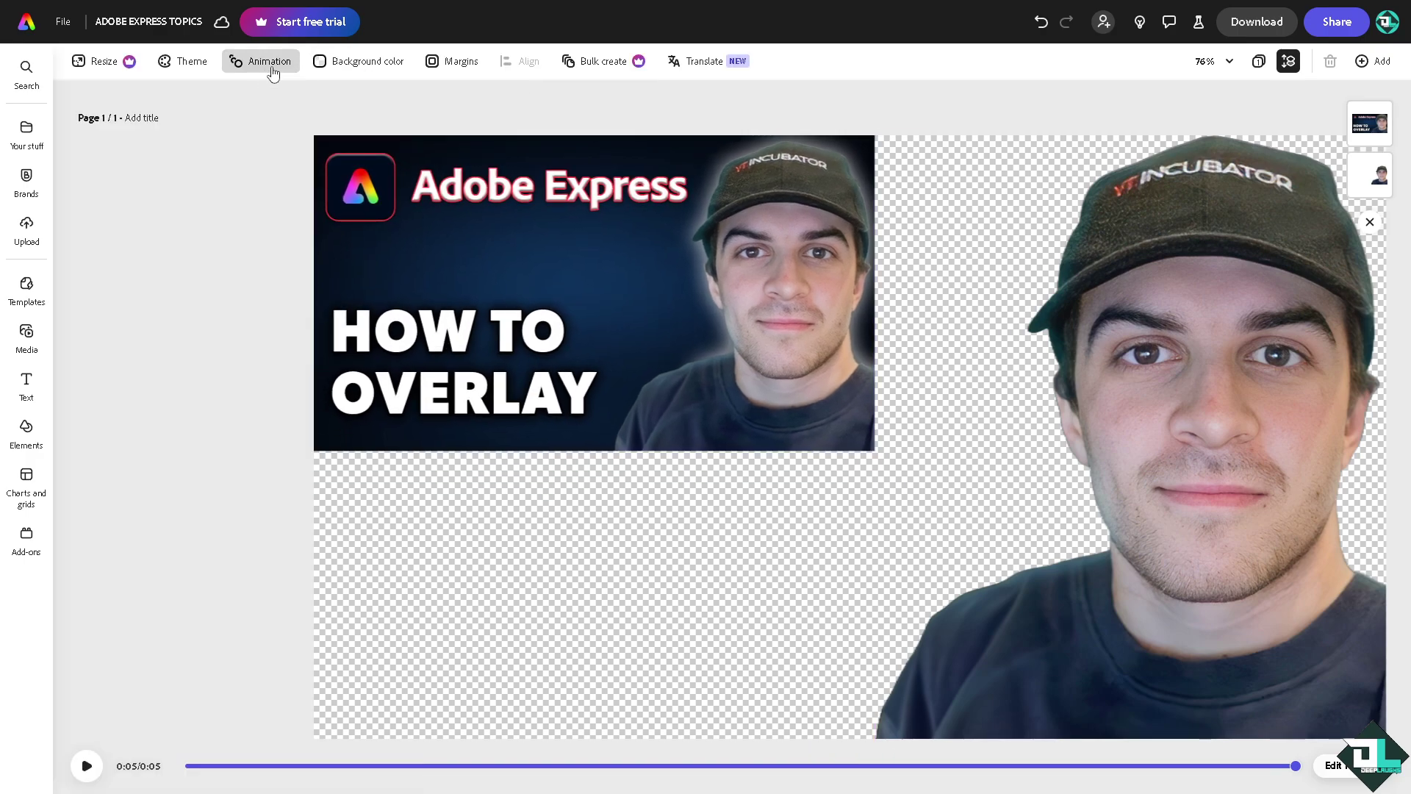
click(27, 334)
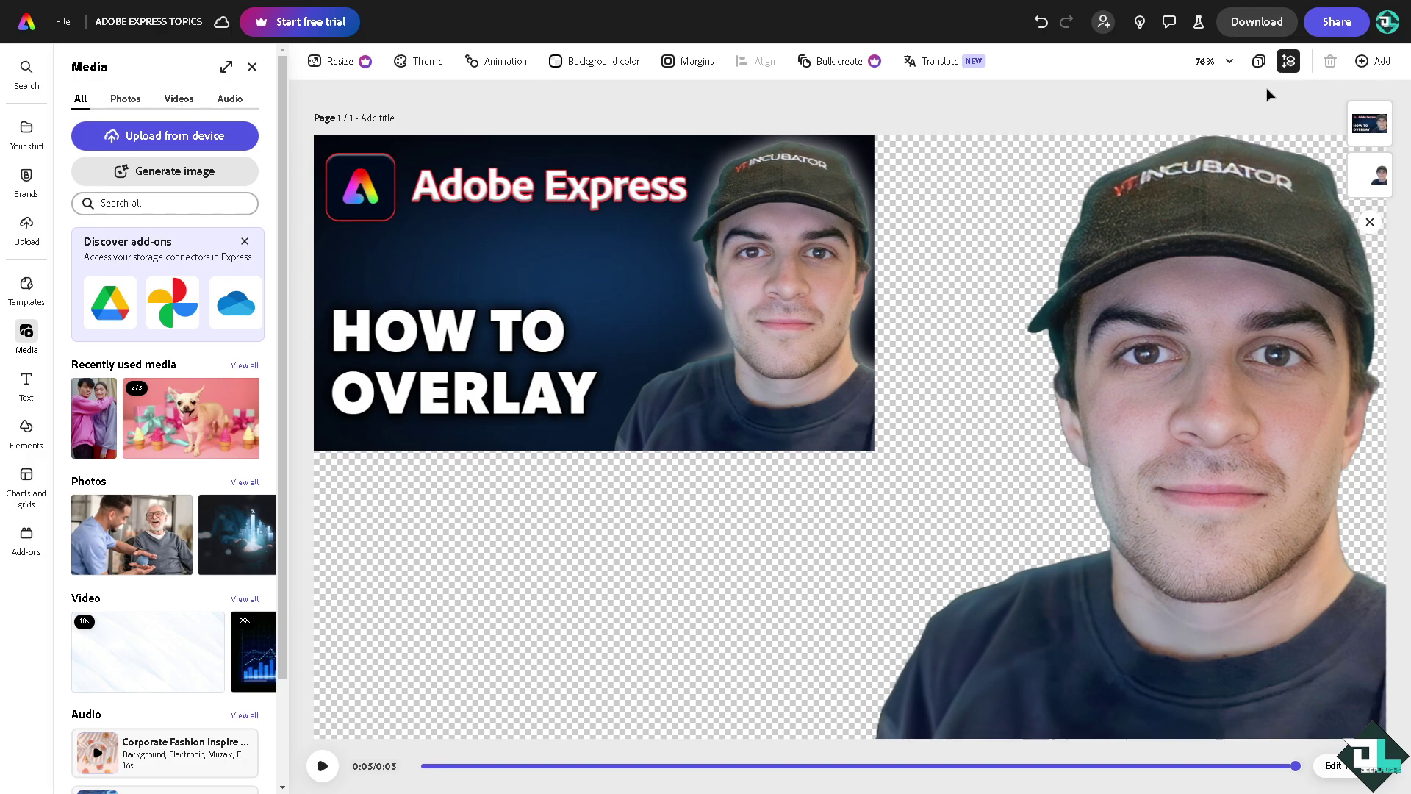
- Add the chihuahua stock video and place it just below the thumbnail at bottom-left
click(180, 99)
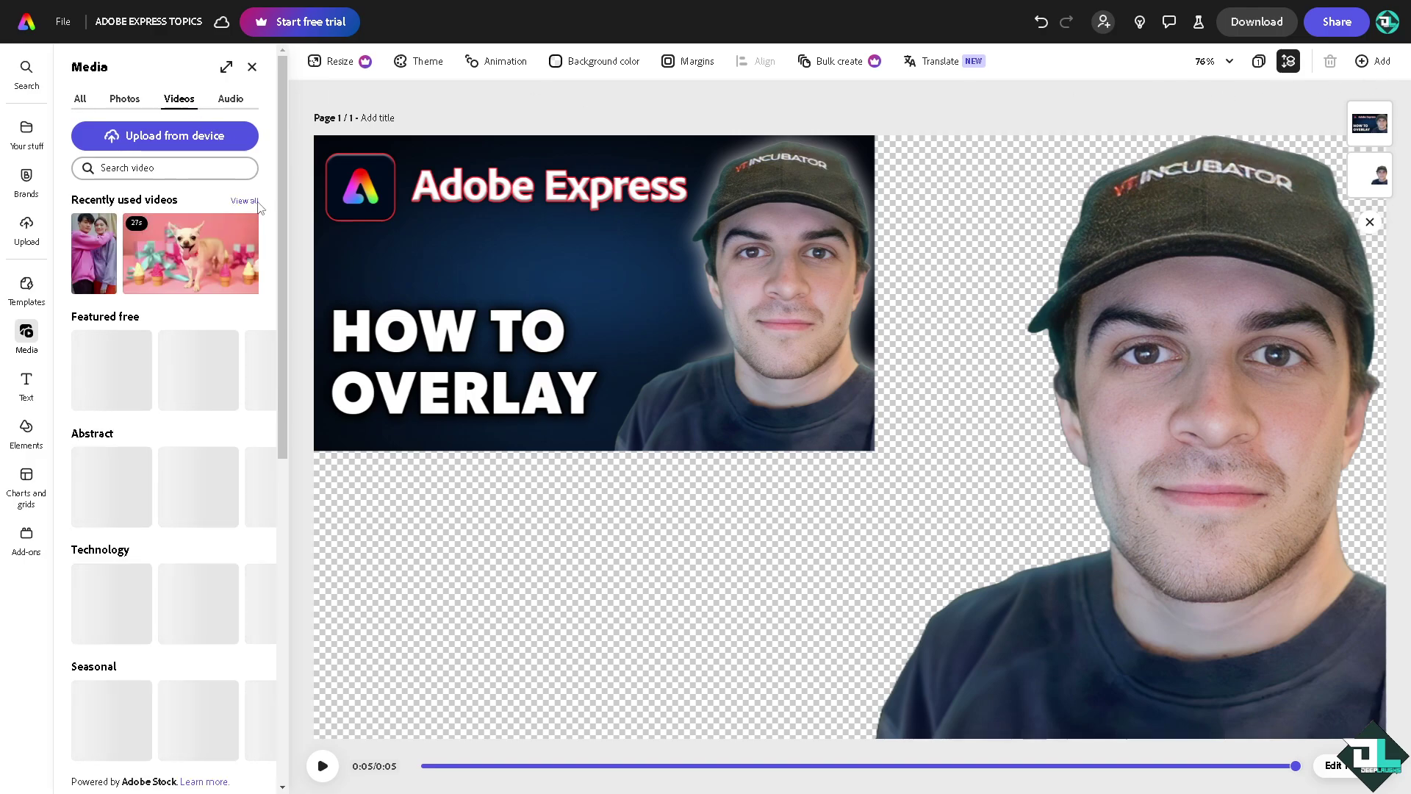
mouse_move(195, 269)
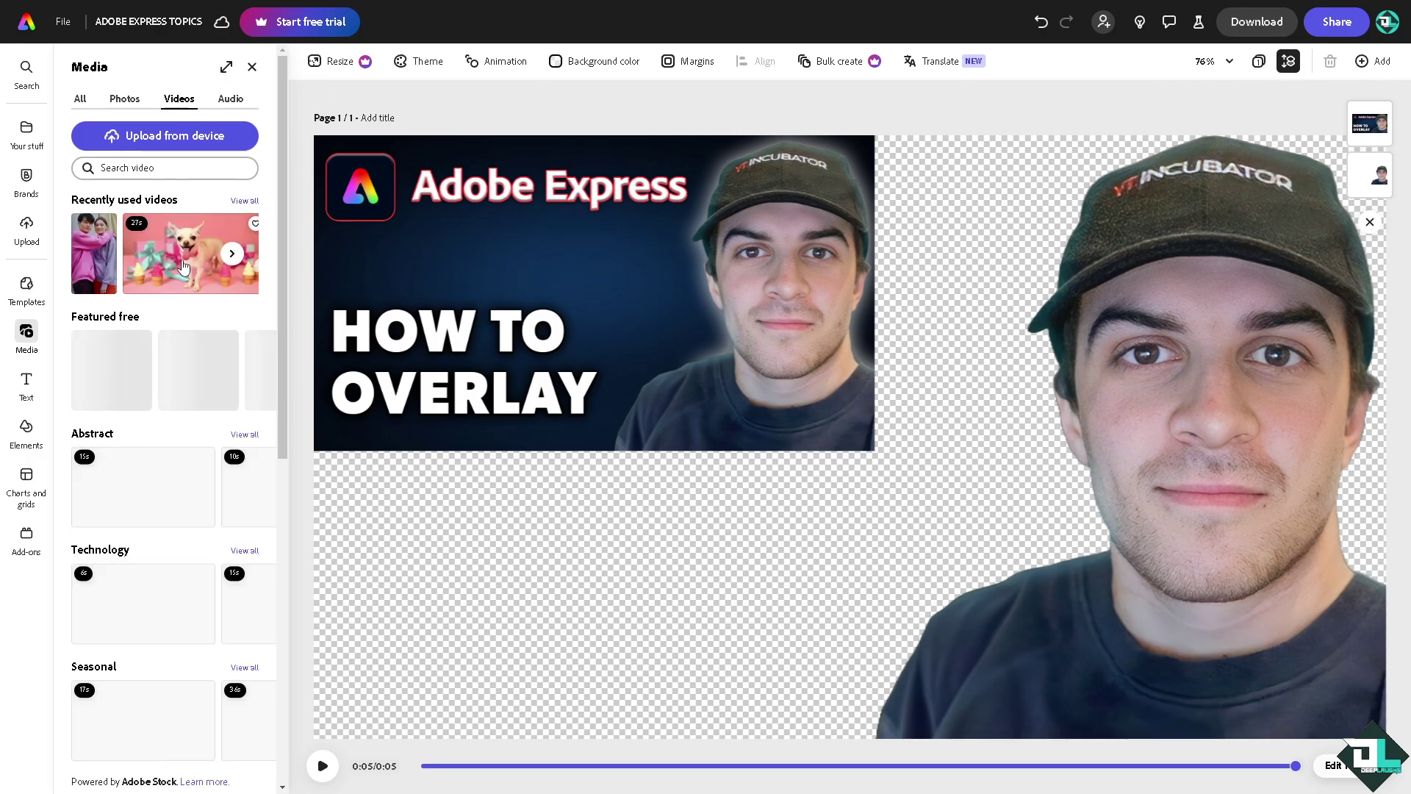
click(187, 264)
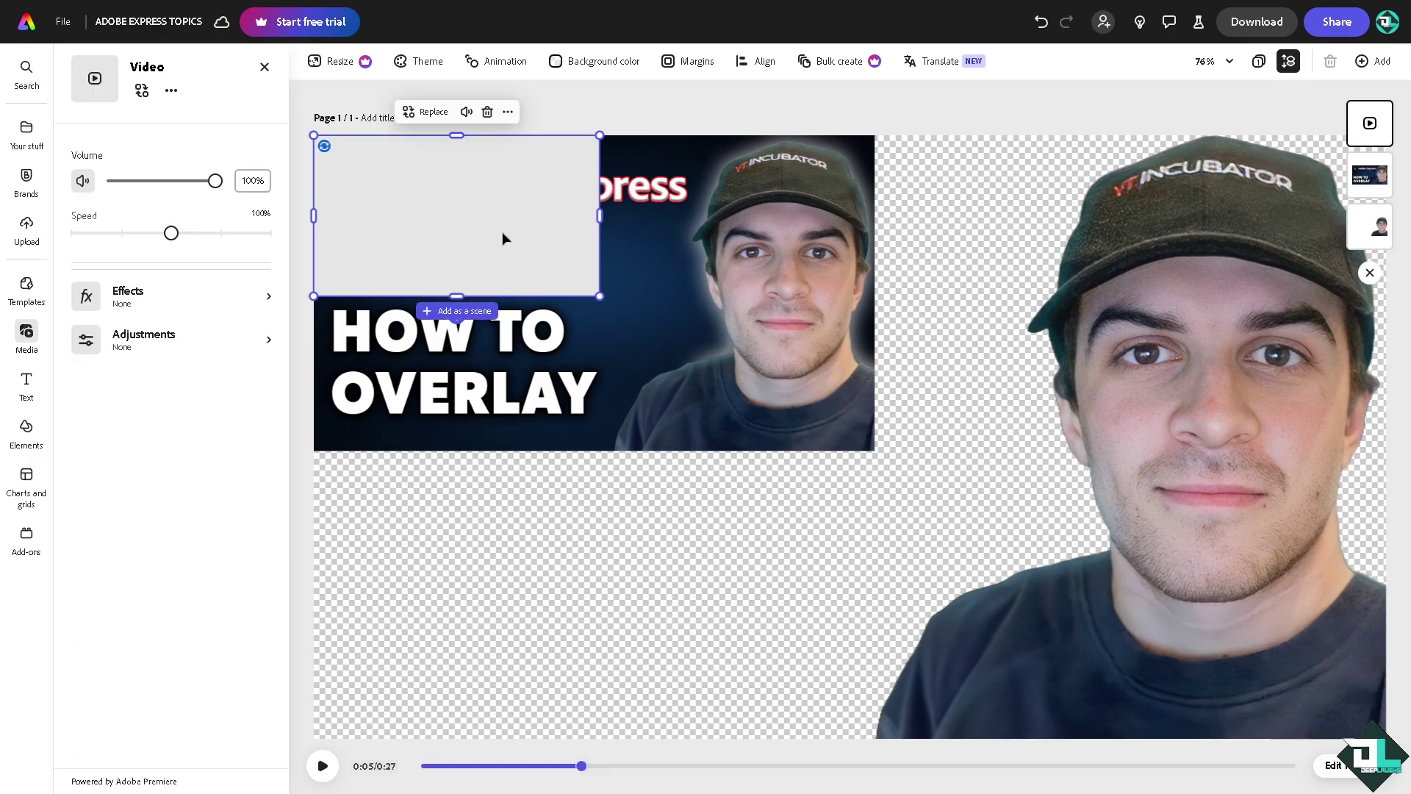
drag(553, 480, 550, 496)
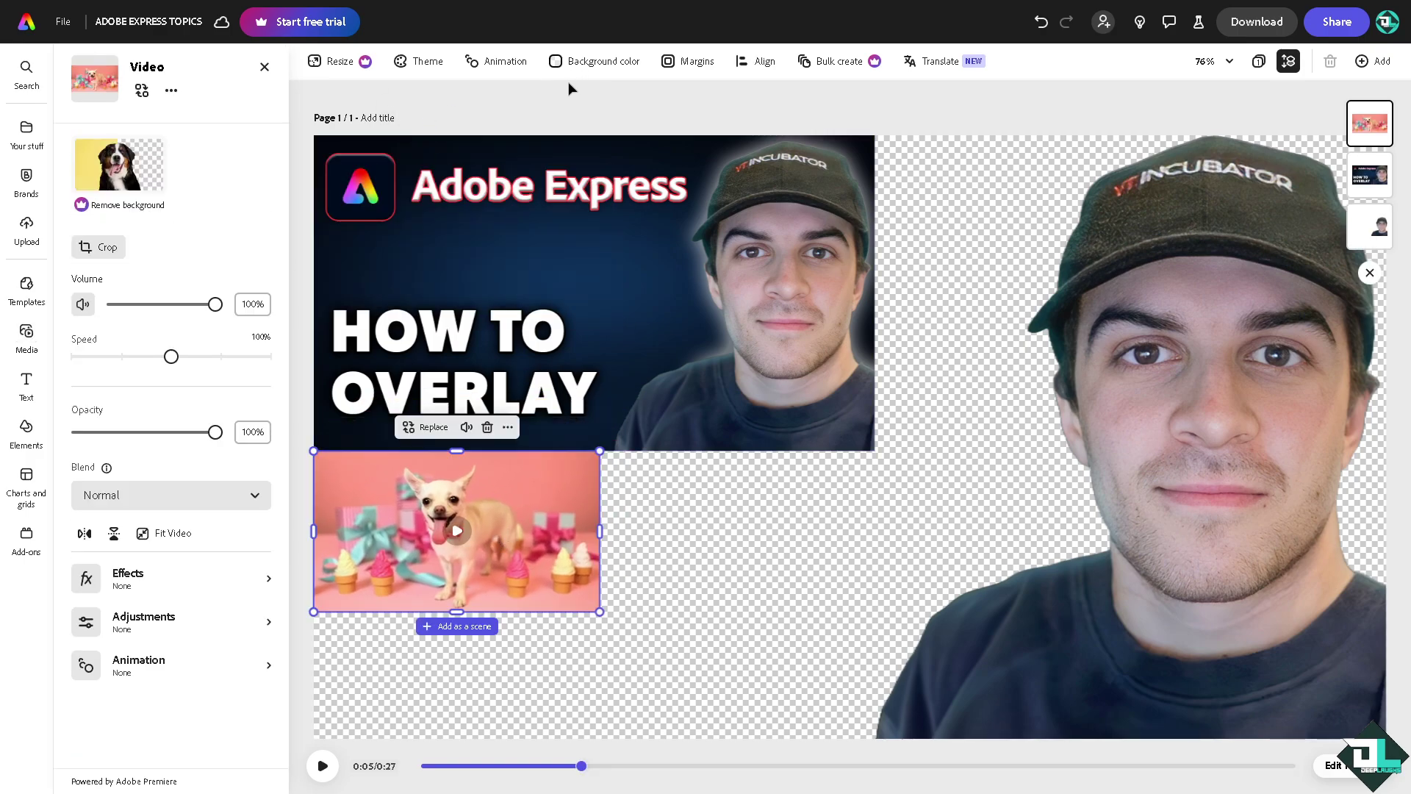
- Turn on the page margin and bleed guides
click(685, 68)
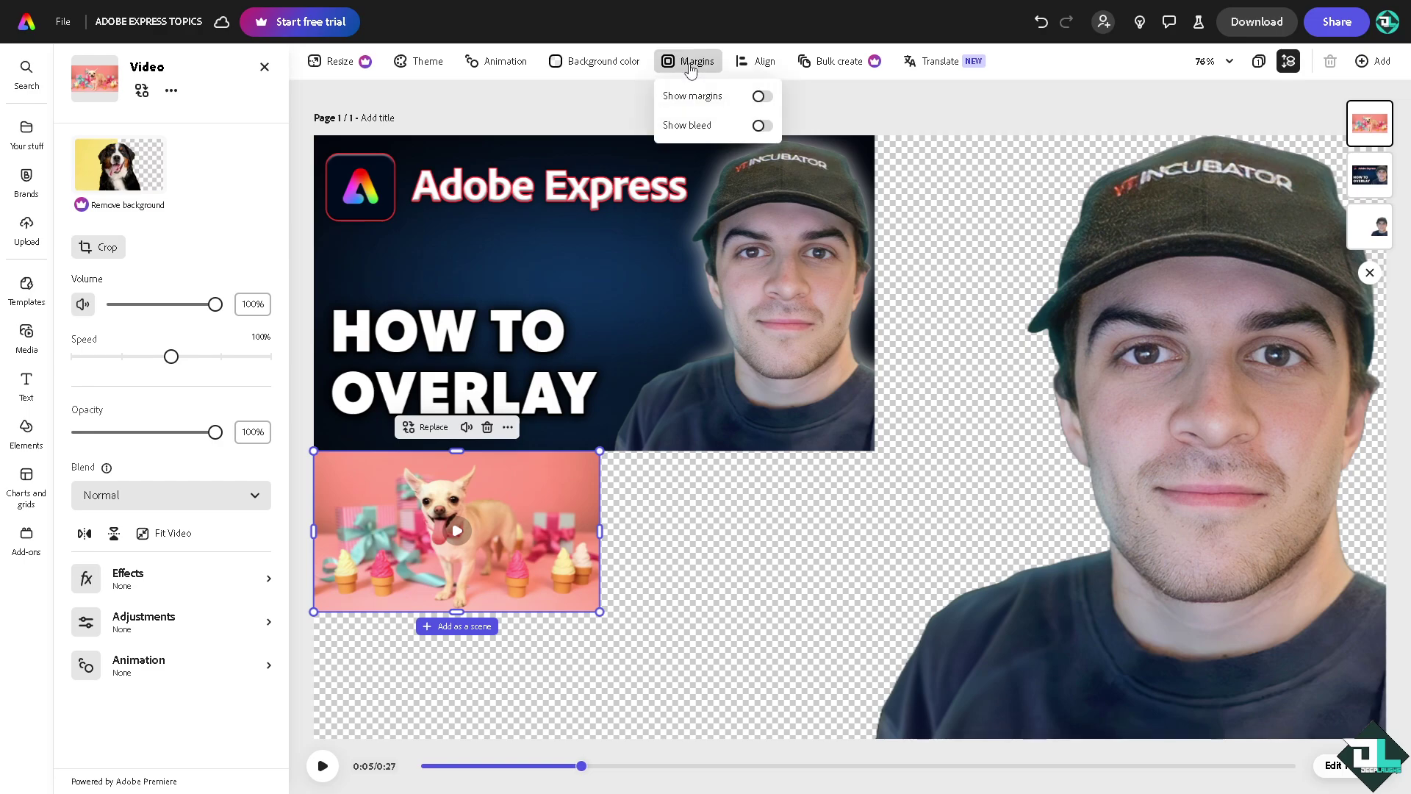
click(759, 97)
click(761, 126)
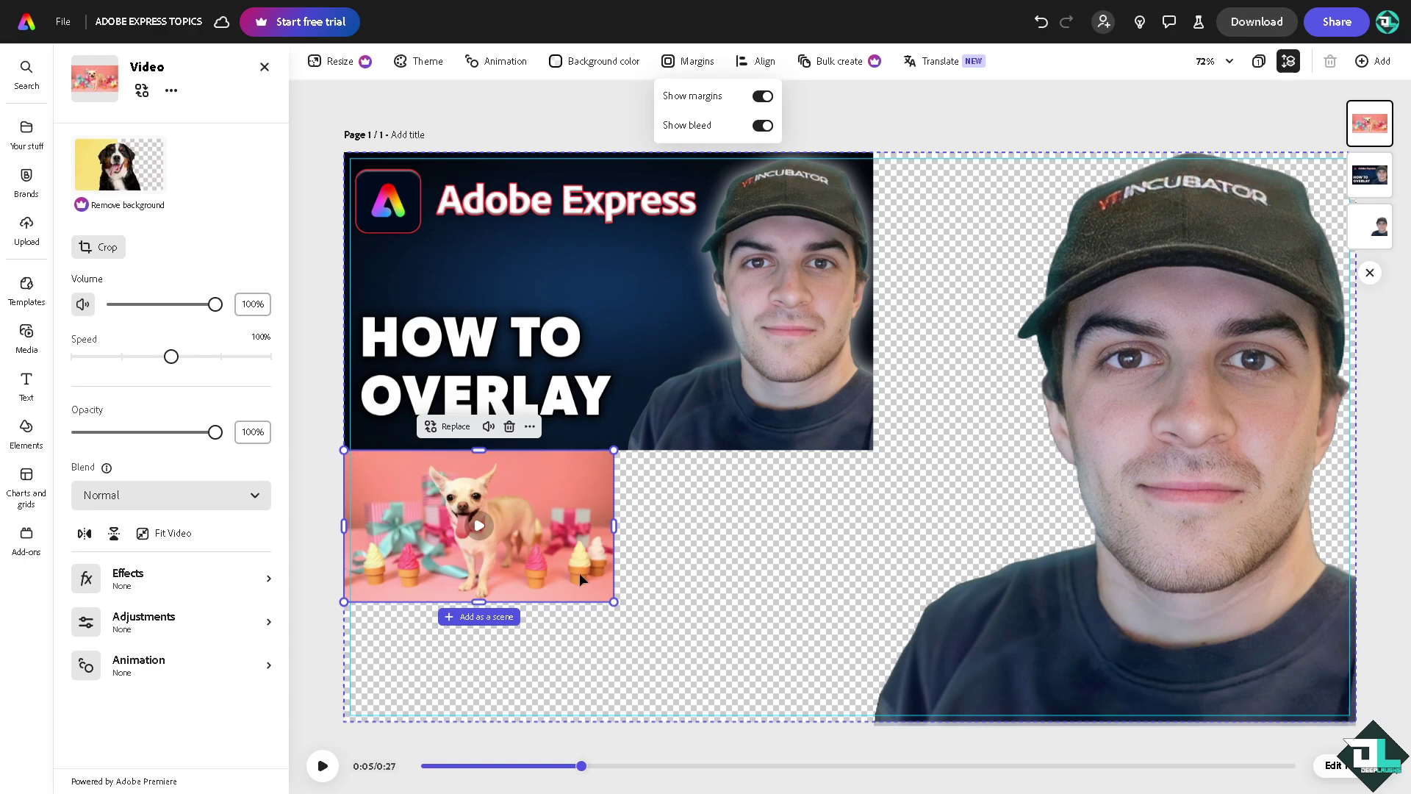
- Enlarge the dog video to fill the bottom-left area, aligning the thumbnail to the edge
drag(617, 607, 844, 686)
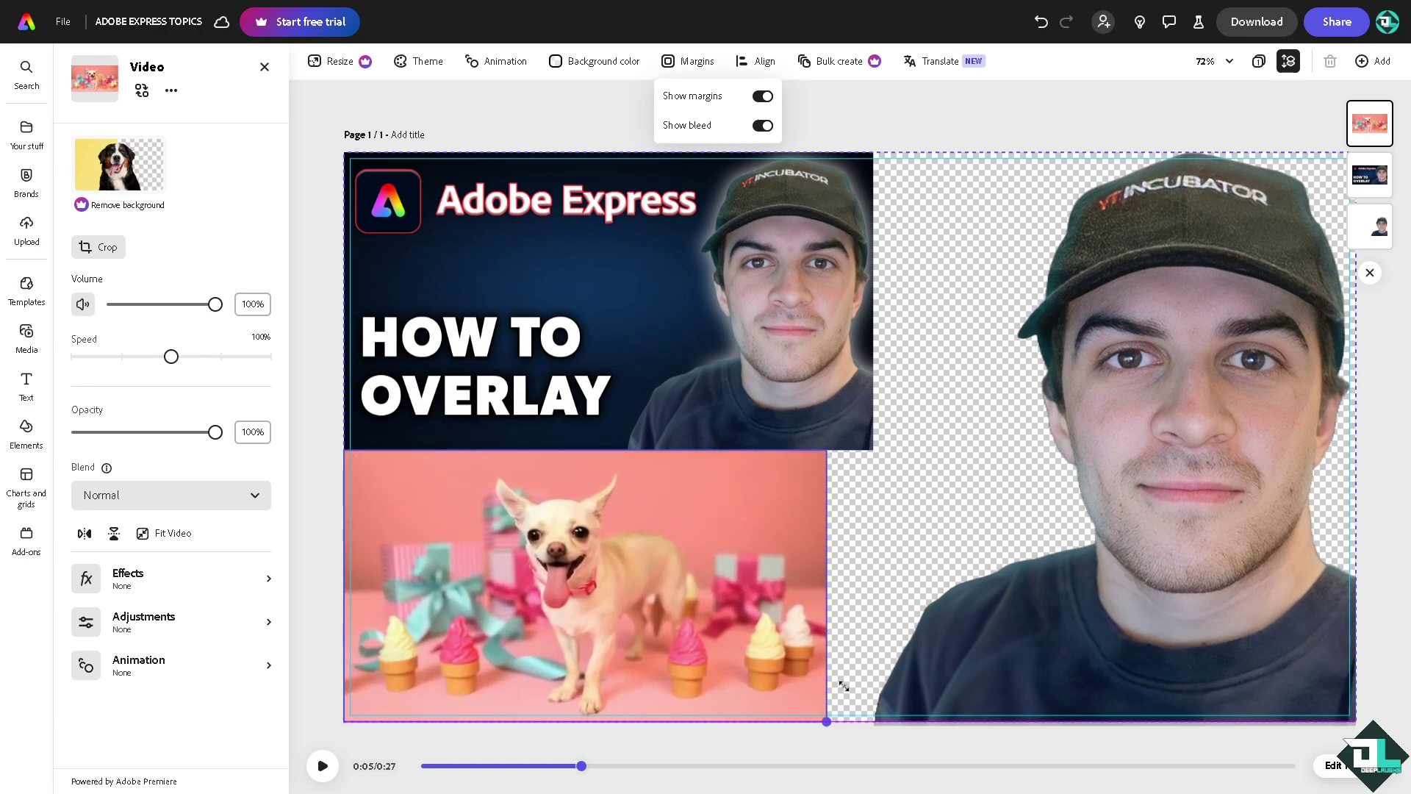
click(744, 301)
mouse_move(745, 302)
mouse_down()
mouse_move(729, 301)
mouse_move(743, 299)
mouse_up()
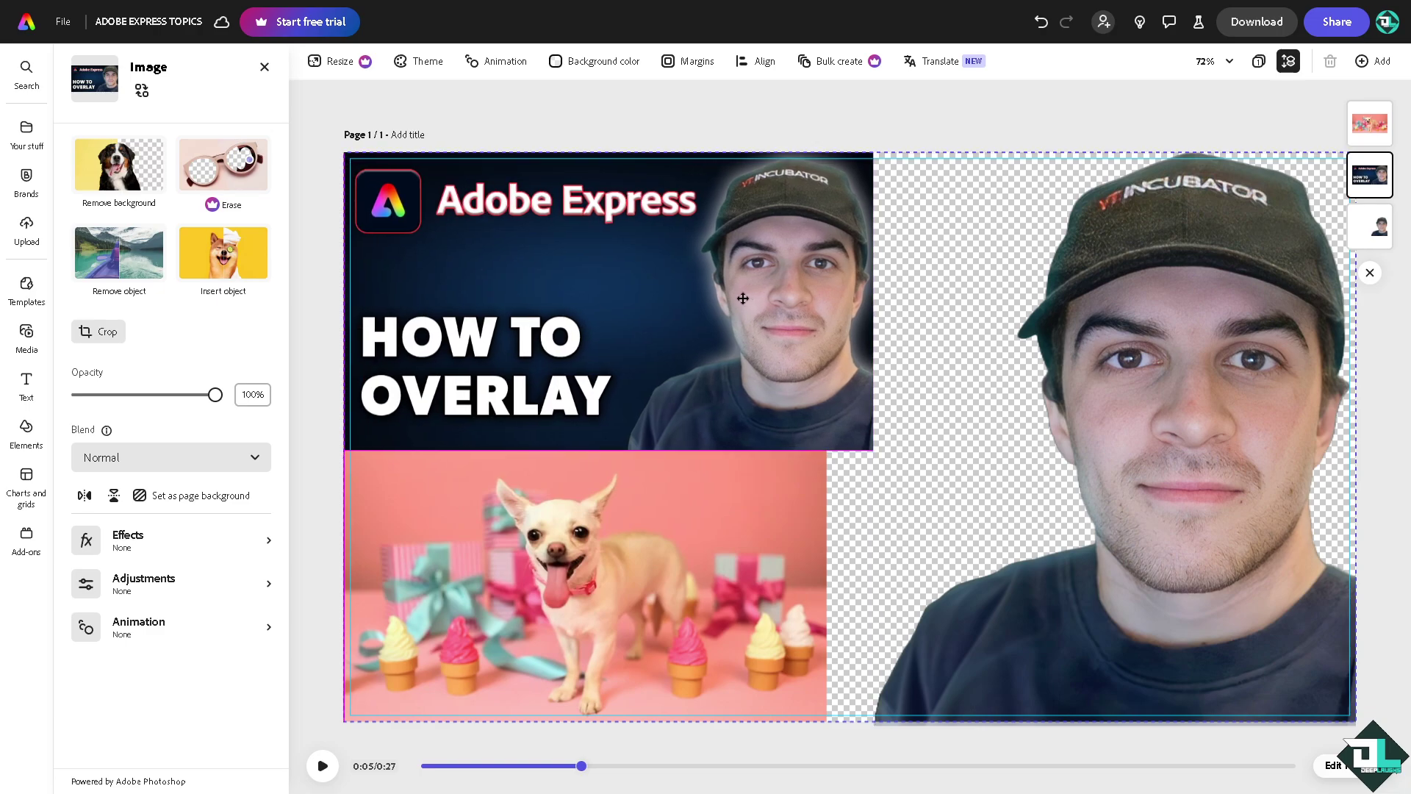
click(825, 601)
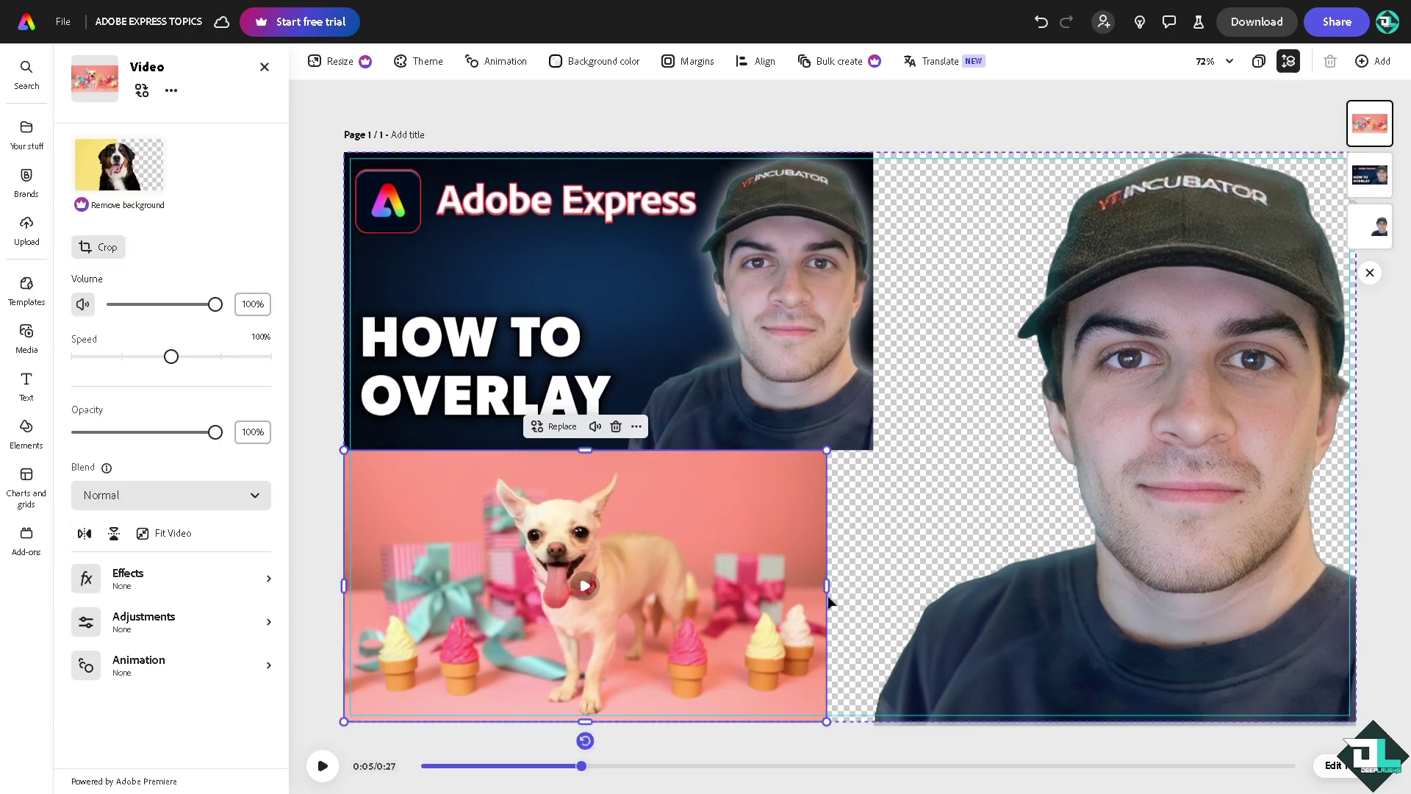
drag(828, 597, 873, 587)
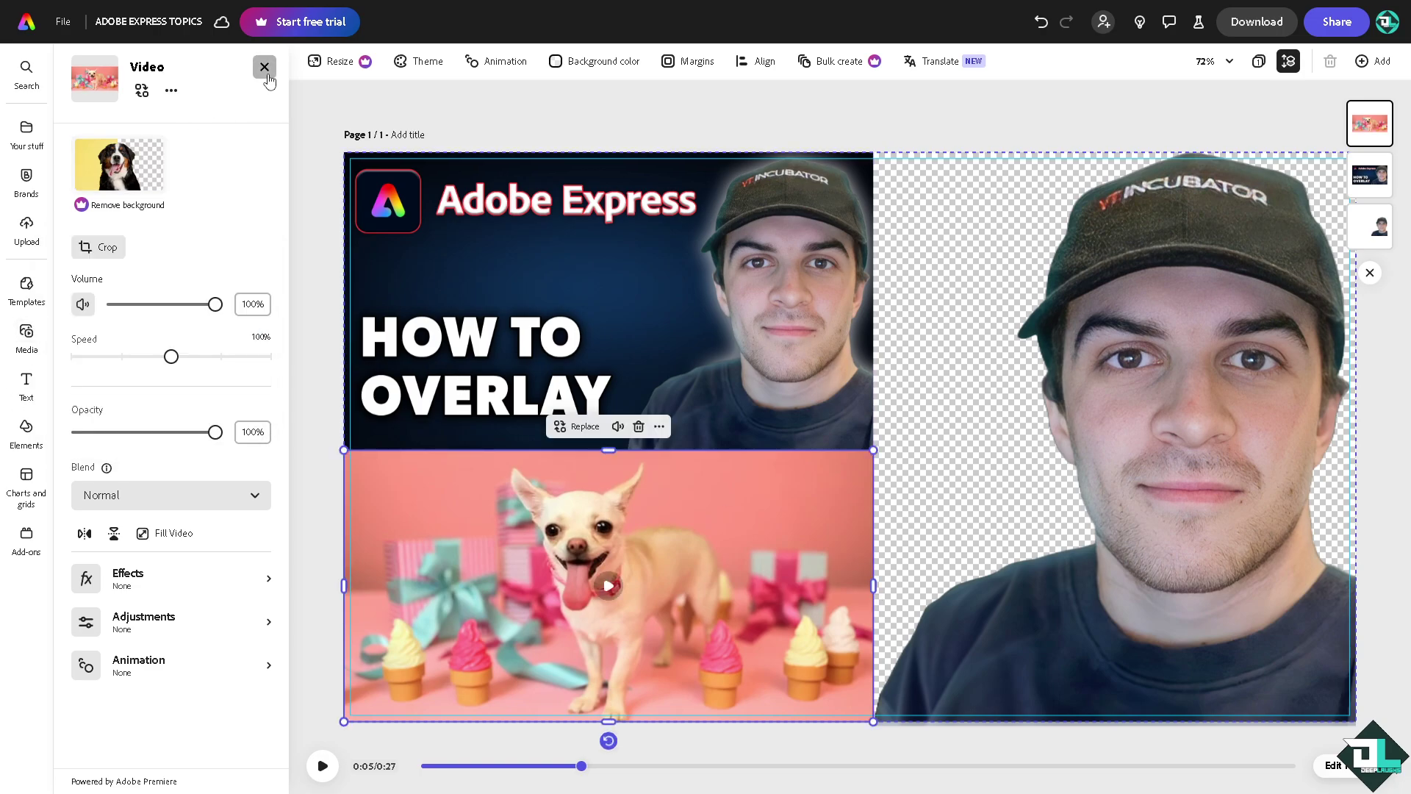
- Add the pink cubes video across the page's right half and send it to back
click(27, 338)
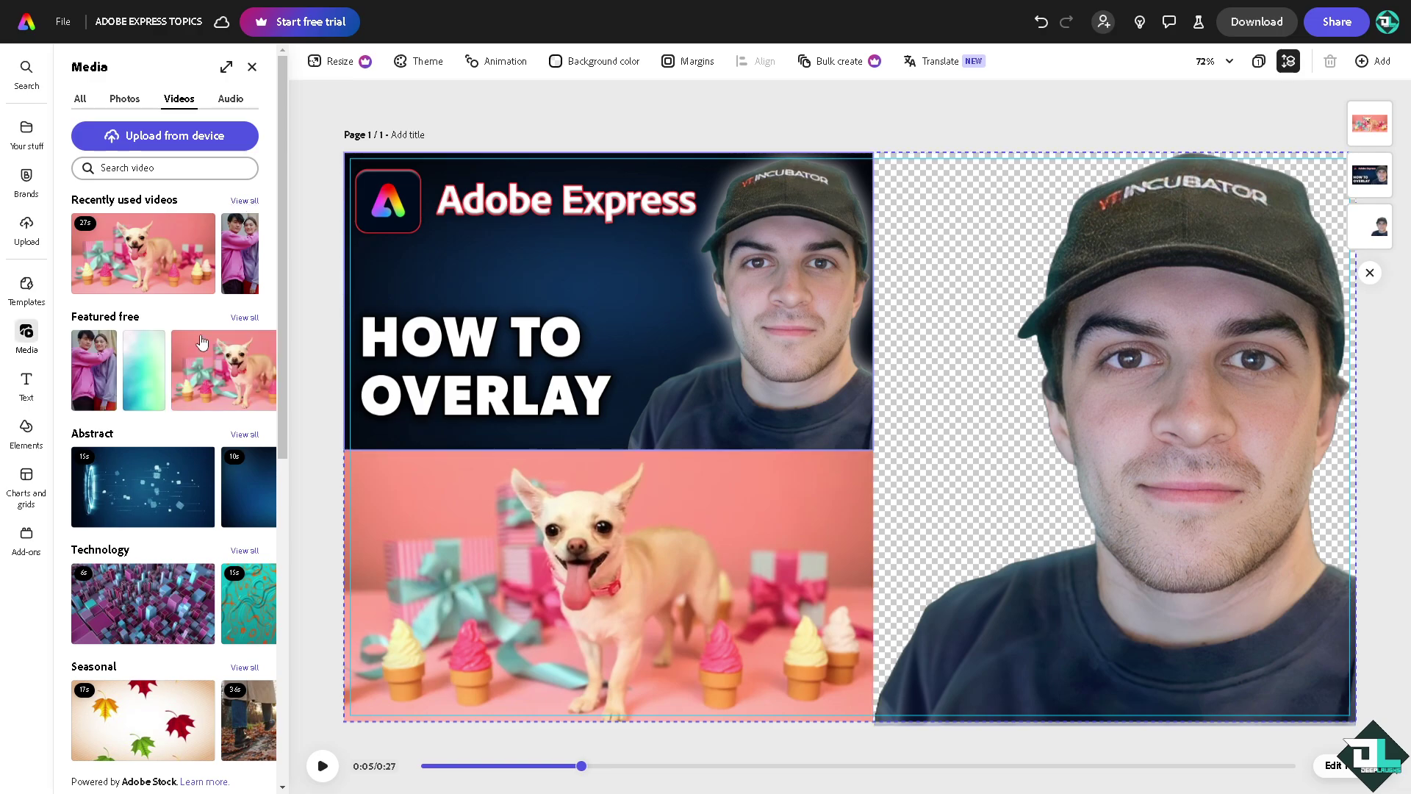
click(143, 603)
drag(468, 198, 997, 197)
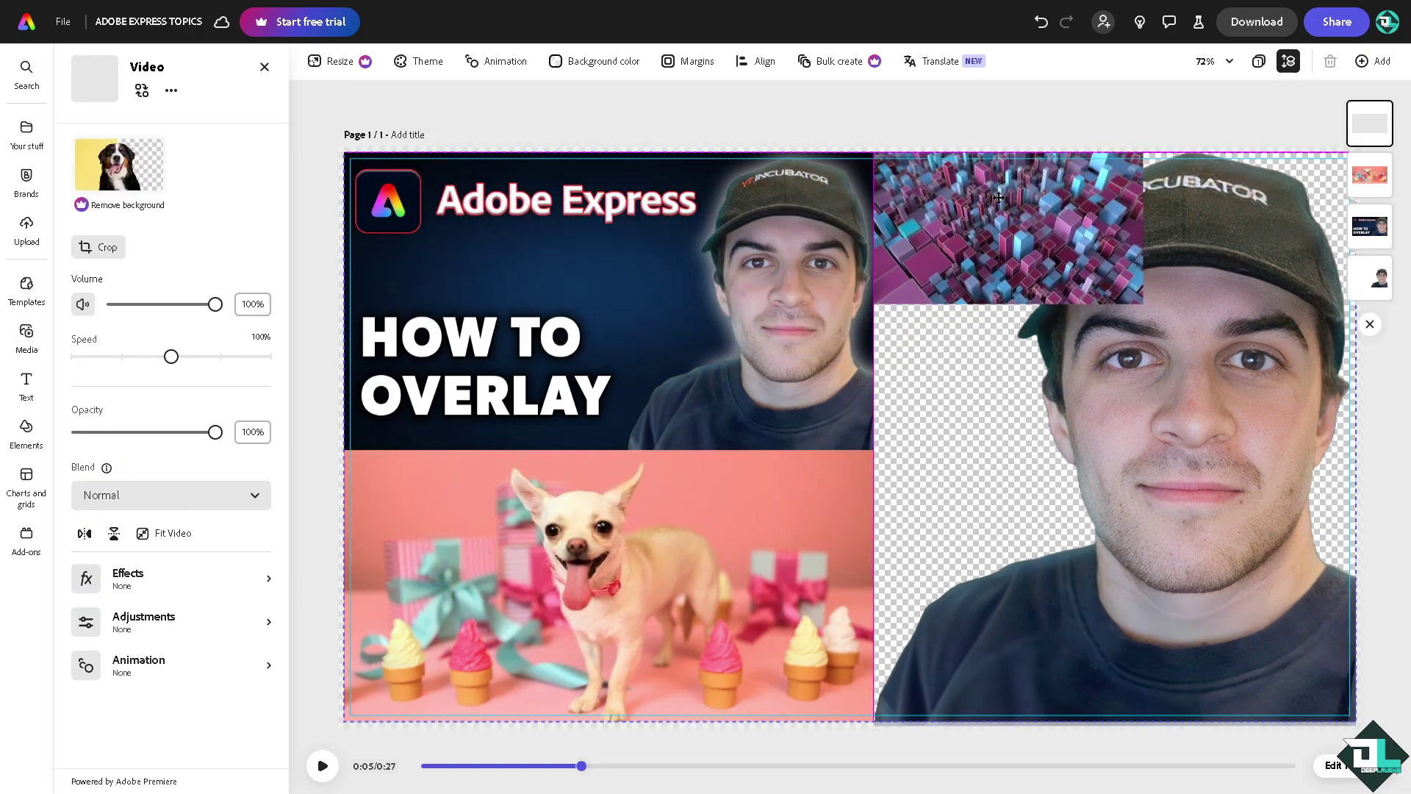
drag(1145, 228, 1342, 234)
drag(1120, 360, 1107, 726)
drag(1348, 443, 1363, 441)
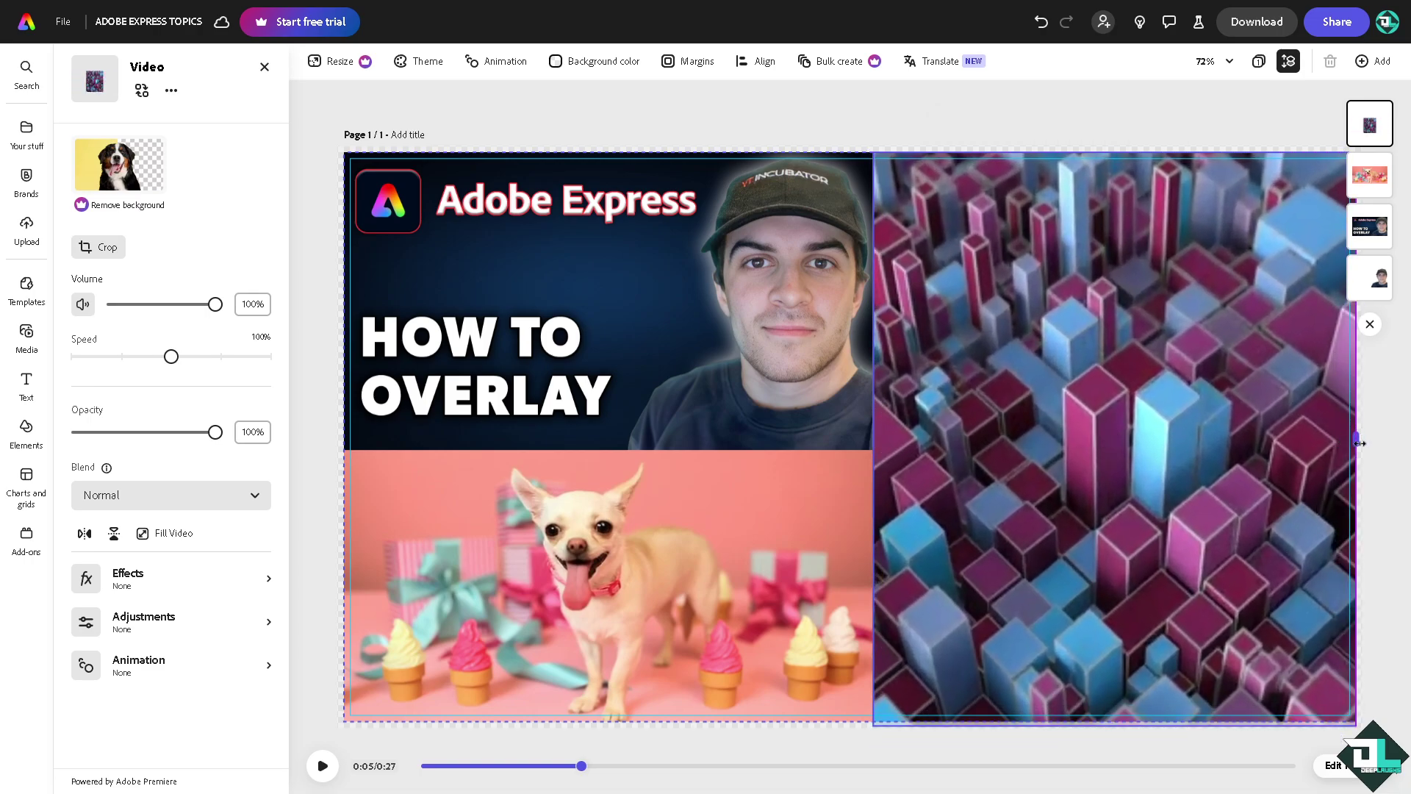
right_click(1165, 394)
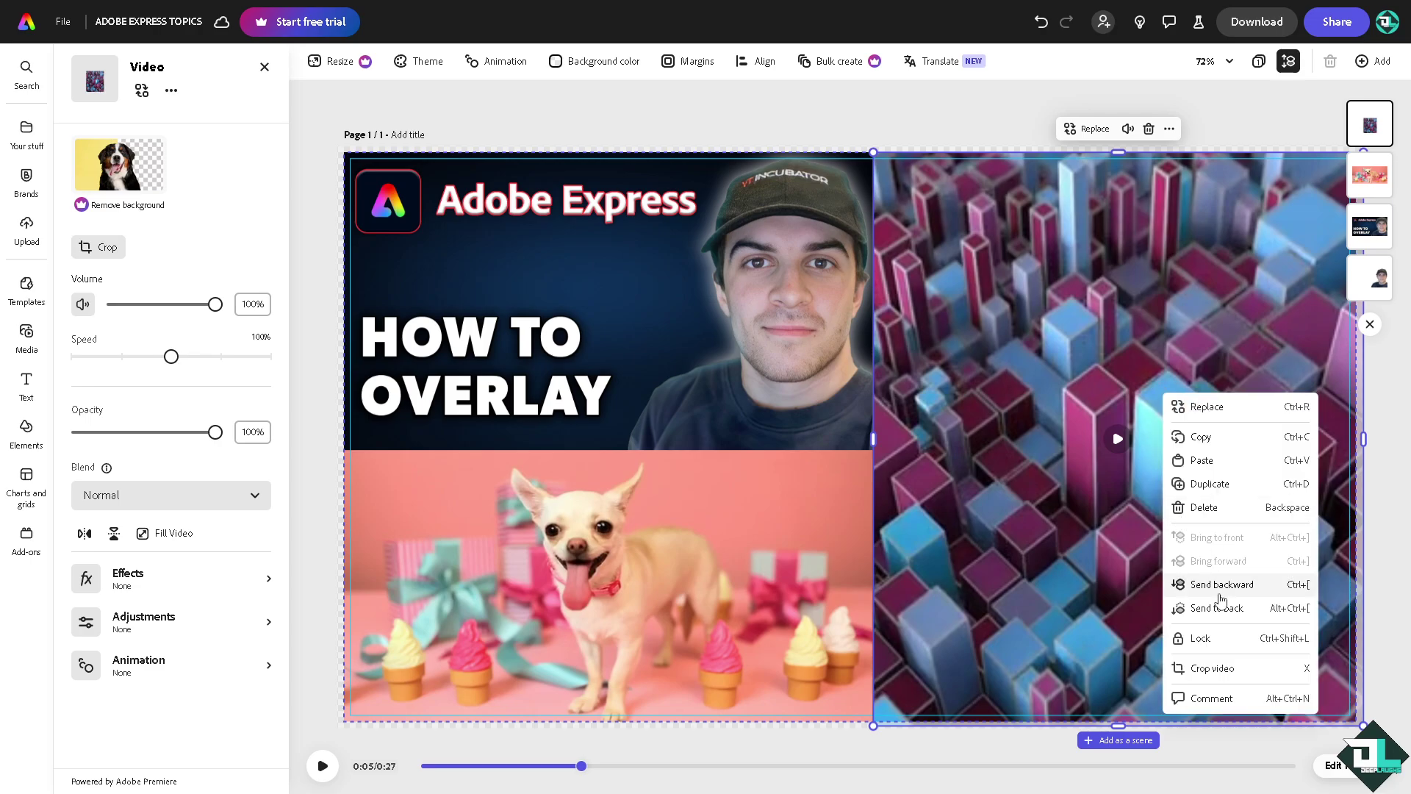
click(1220, 607)
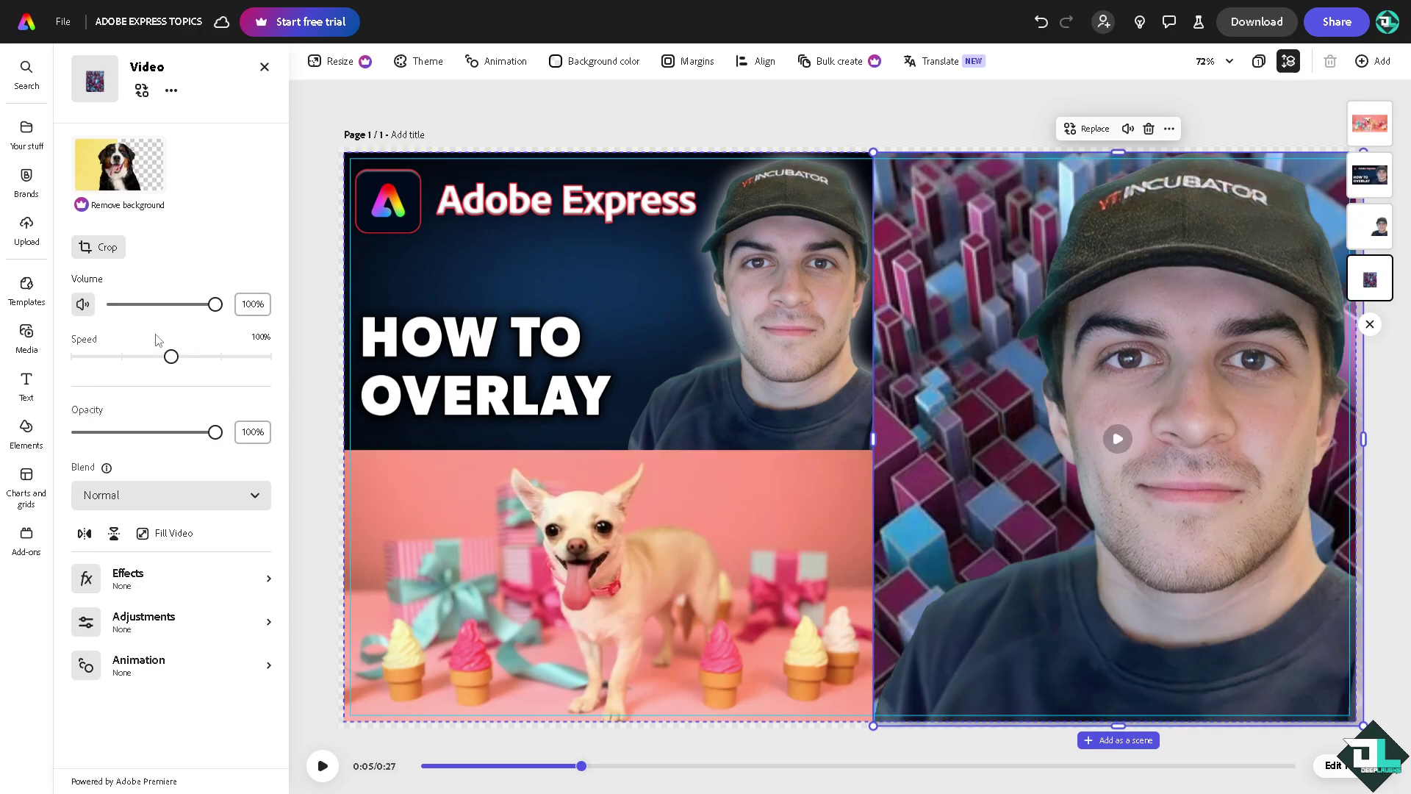
- Add a one-line 'How to Overlay in Adobe Express' caption and move it onto the dog video
click(26, 382)
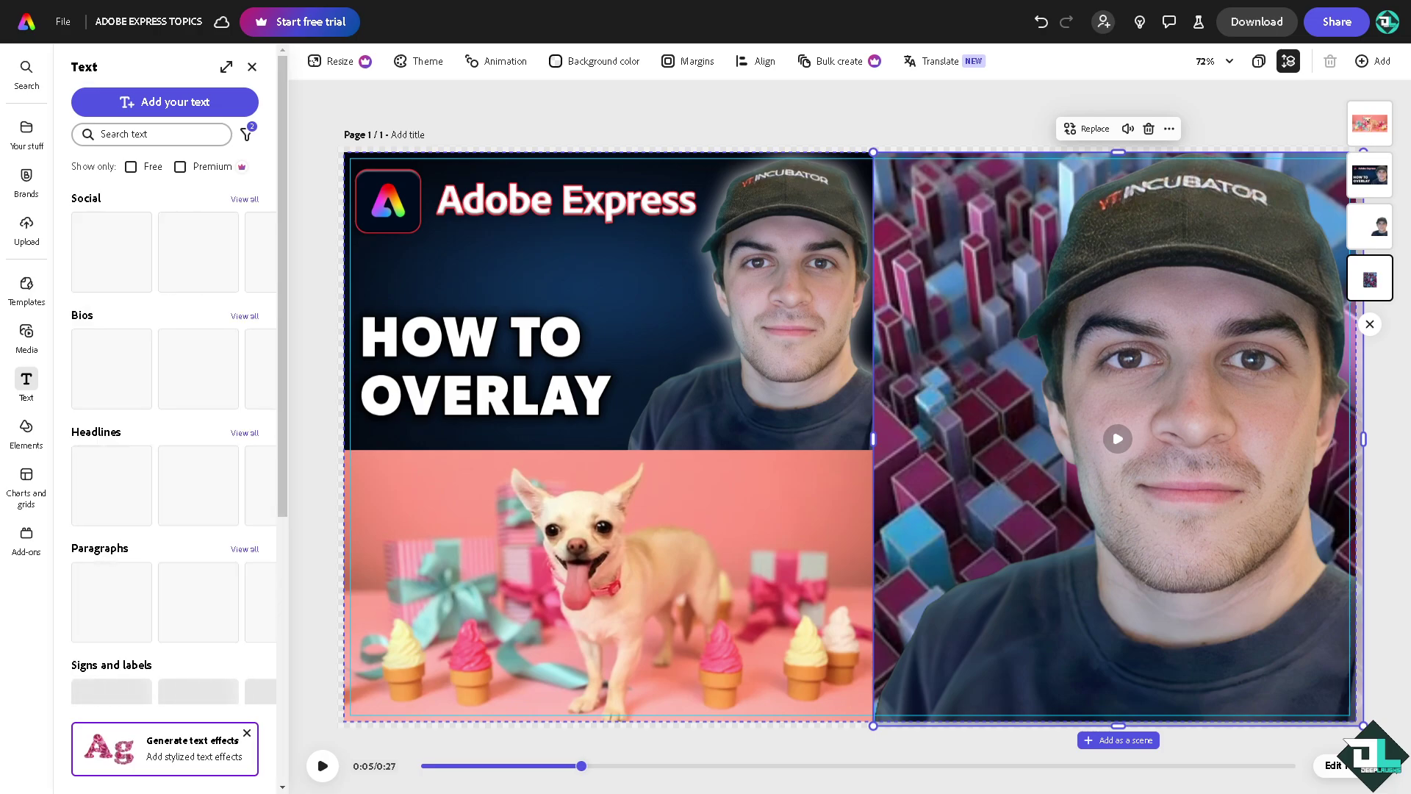
click(165, 101)
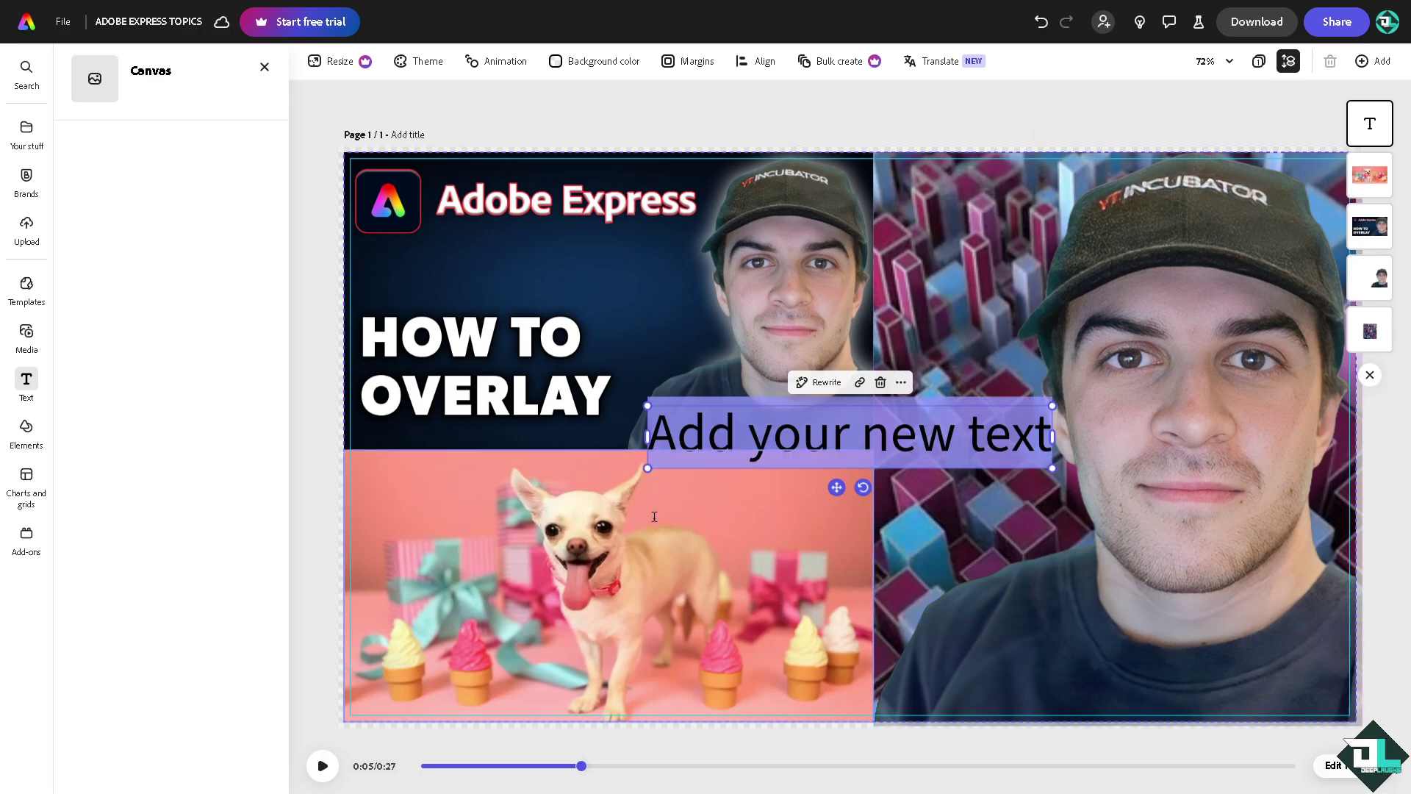
text(How to Overlay in Adobe Express)
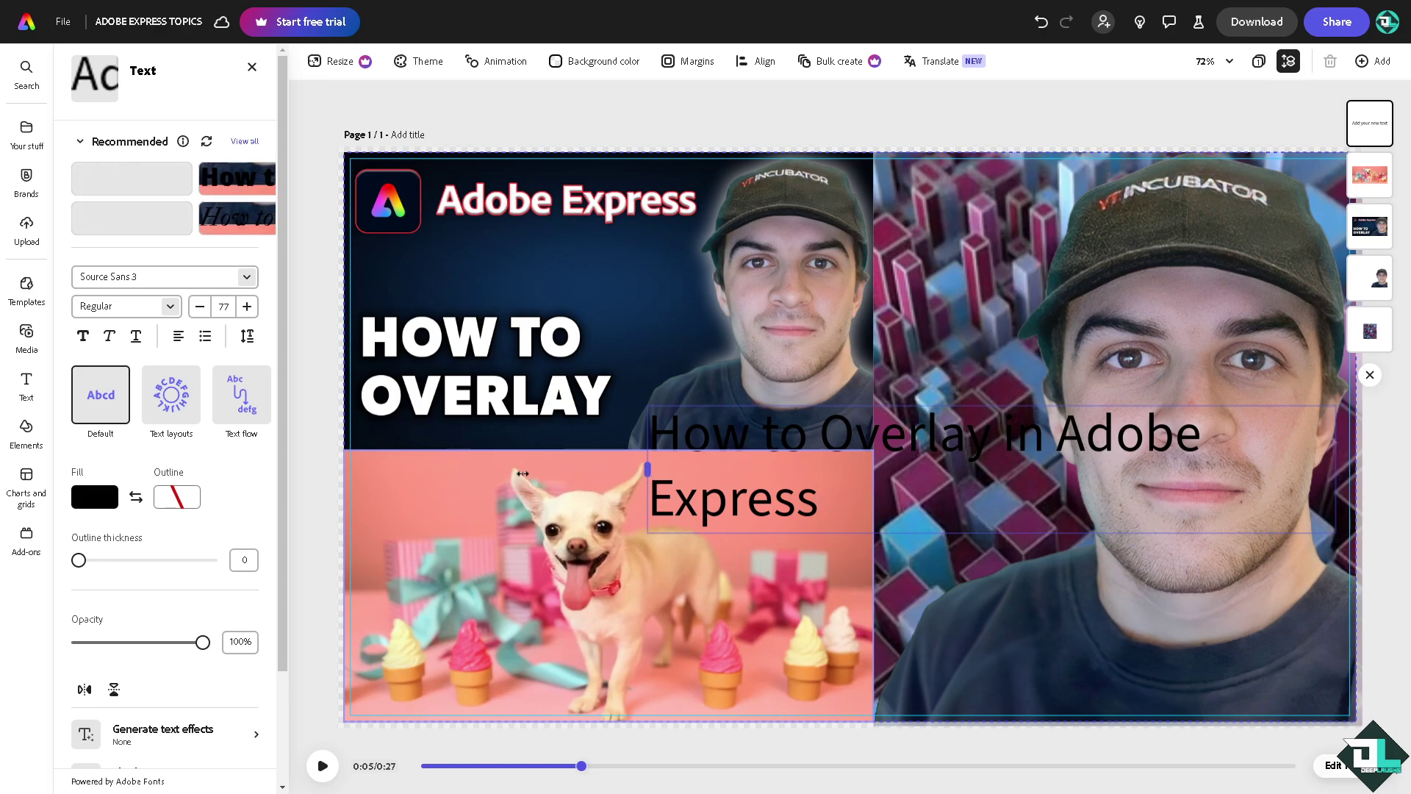
drag(648, 469, 488, 468)
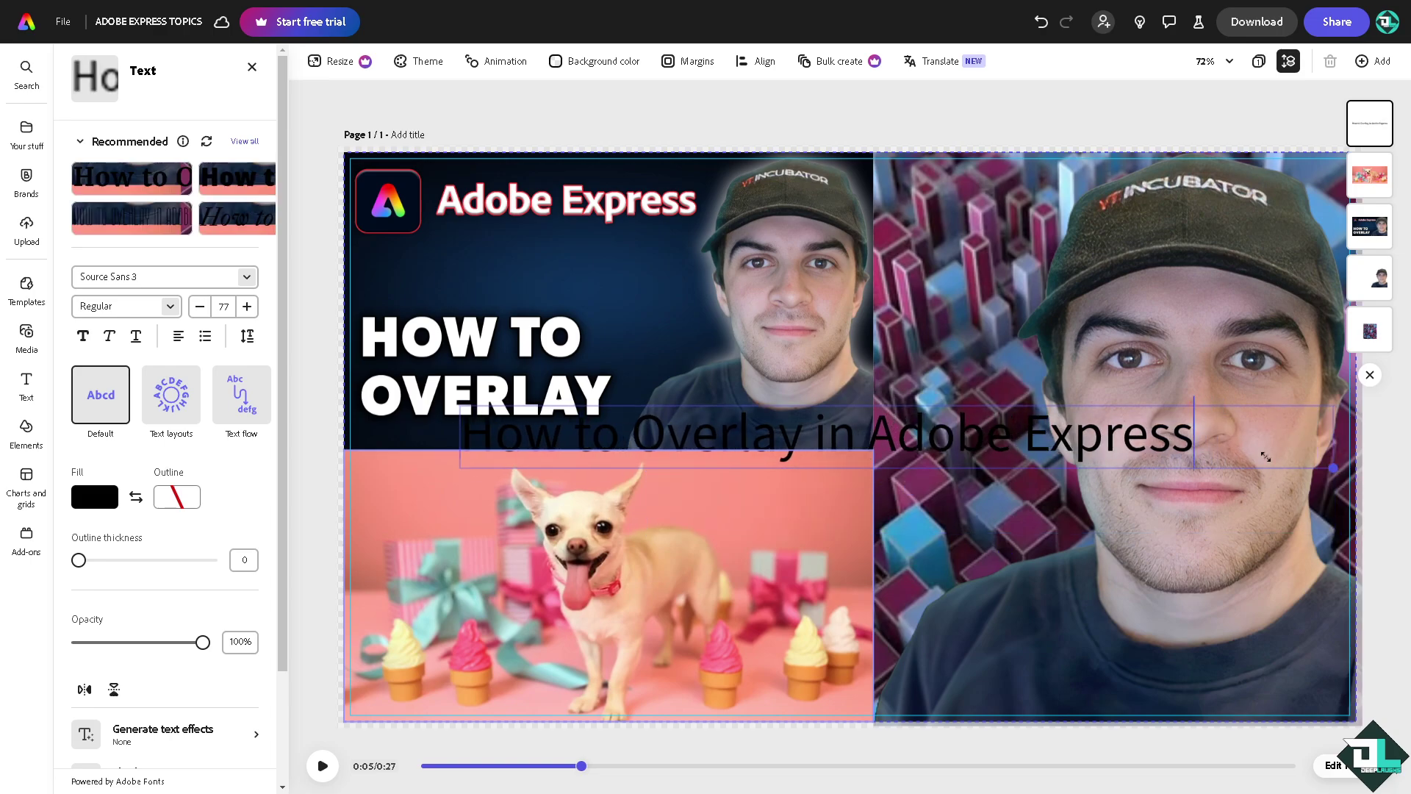
drag(1197, 468, 930, 418)
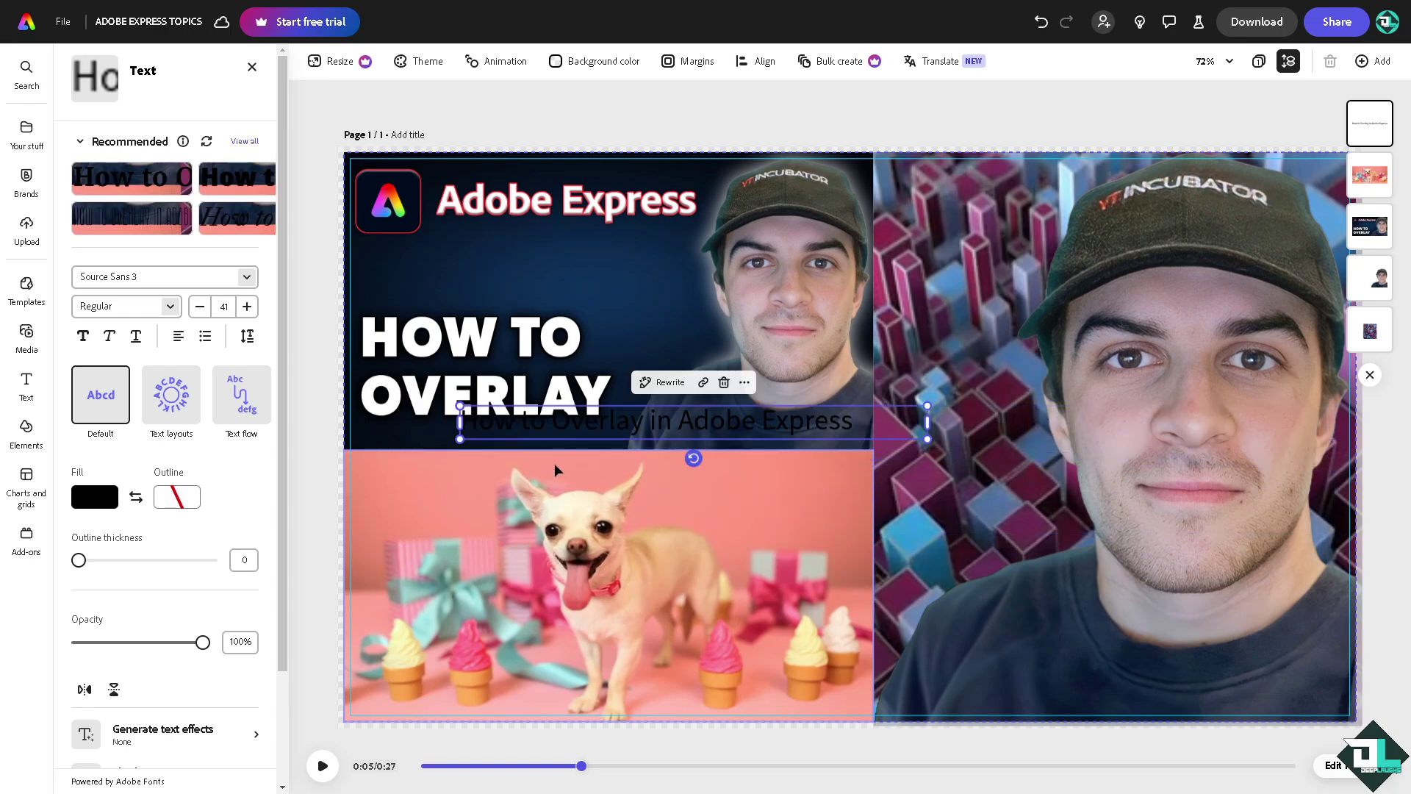
drag(590, 430, 534, 595)
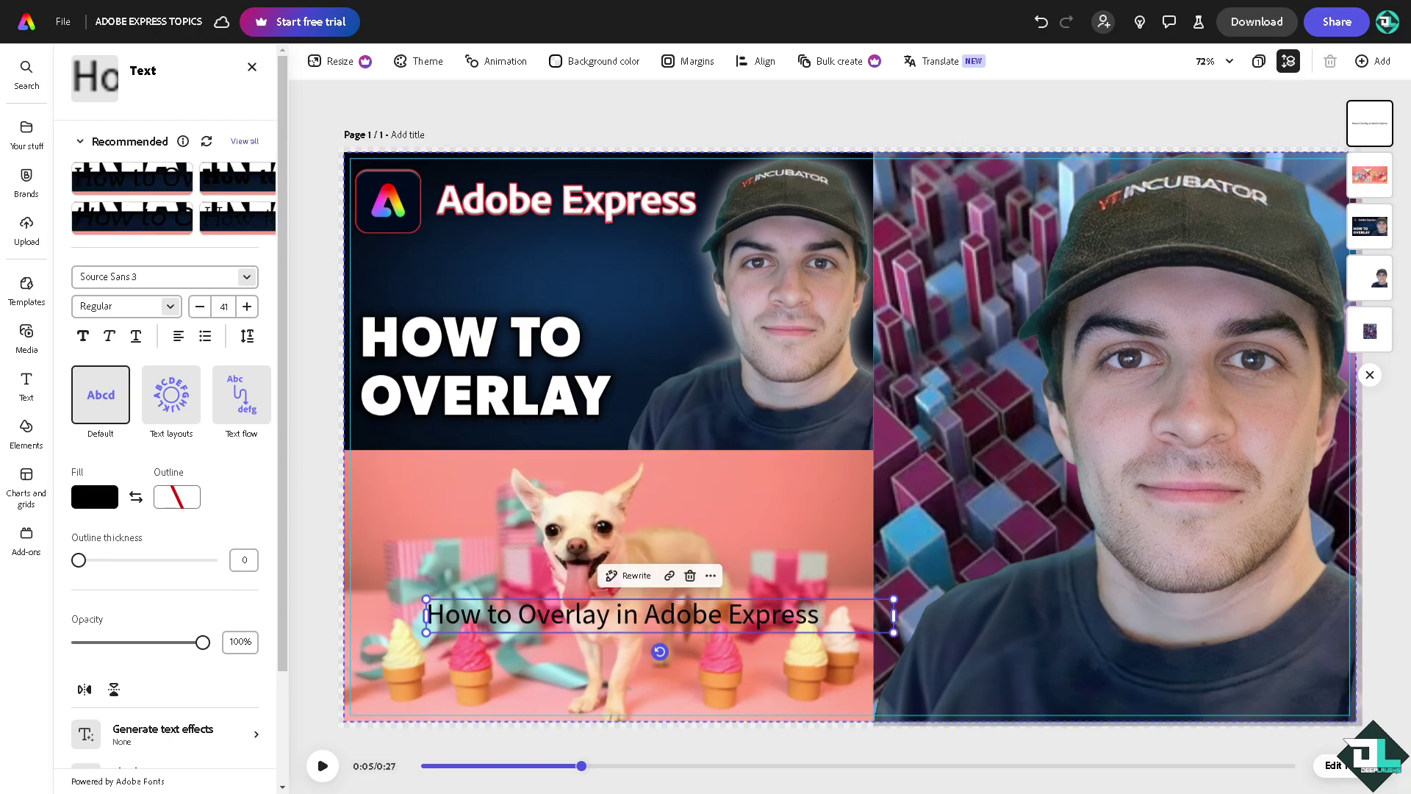
- Make the caption white with a black outline of thickness 56, nudged lower-left
click(95, 498)
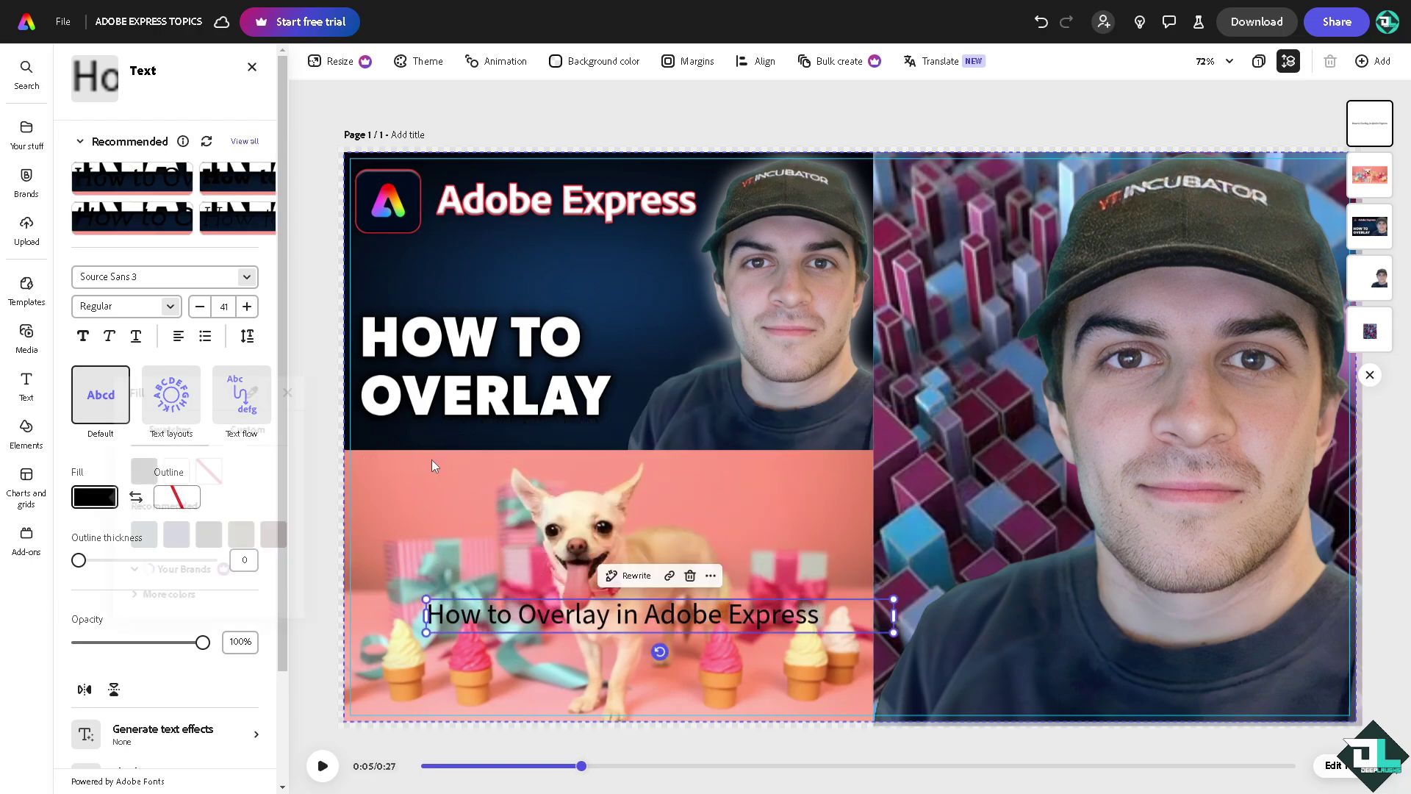
click(184, 470)
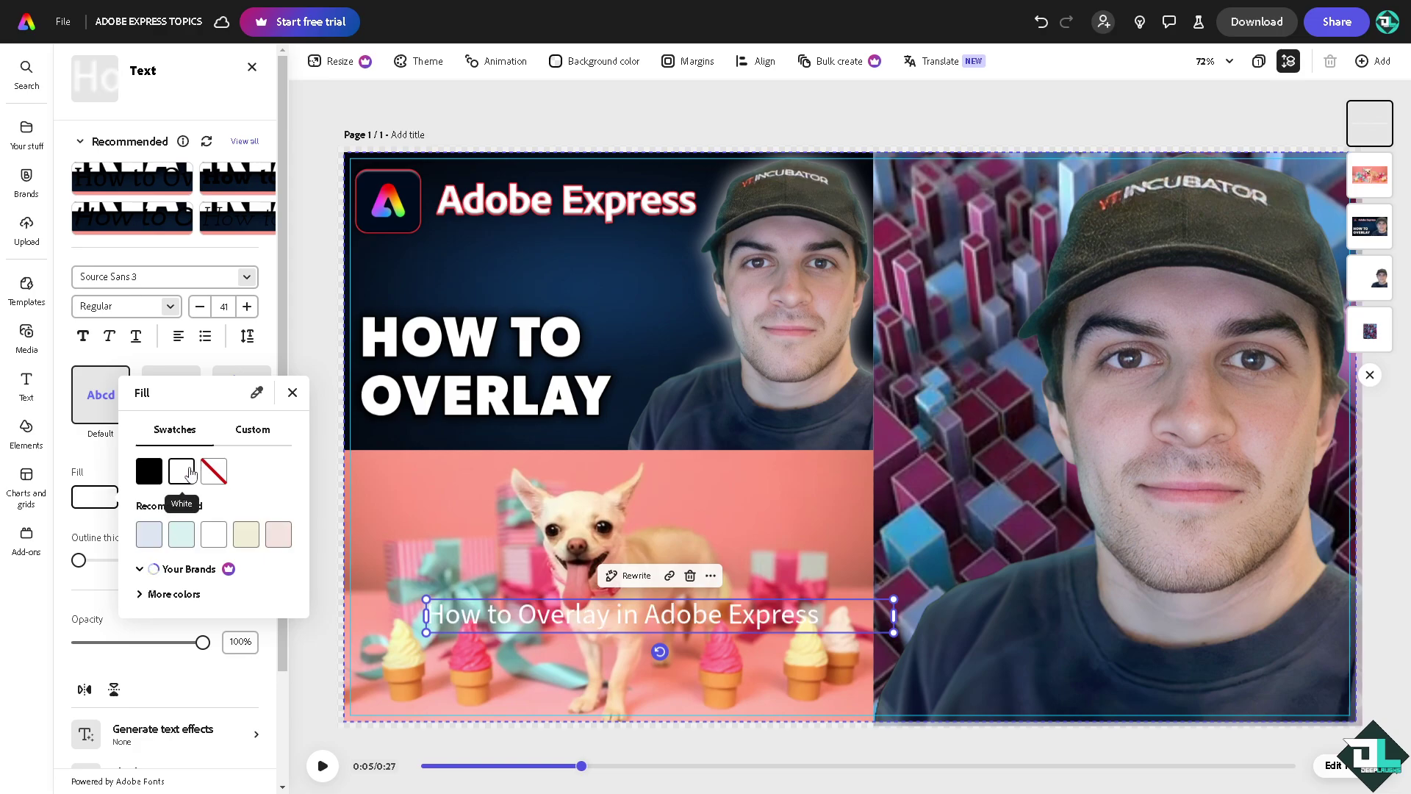
click(325, 384)
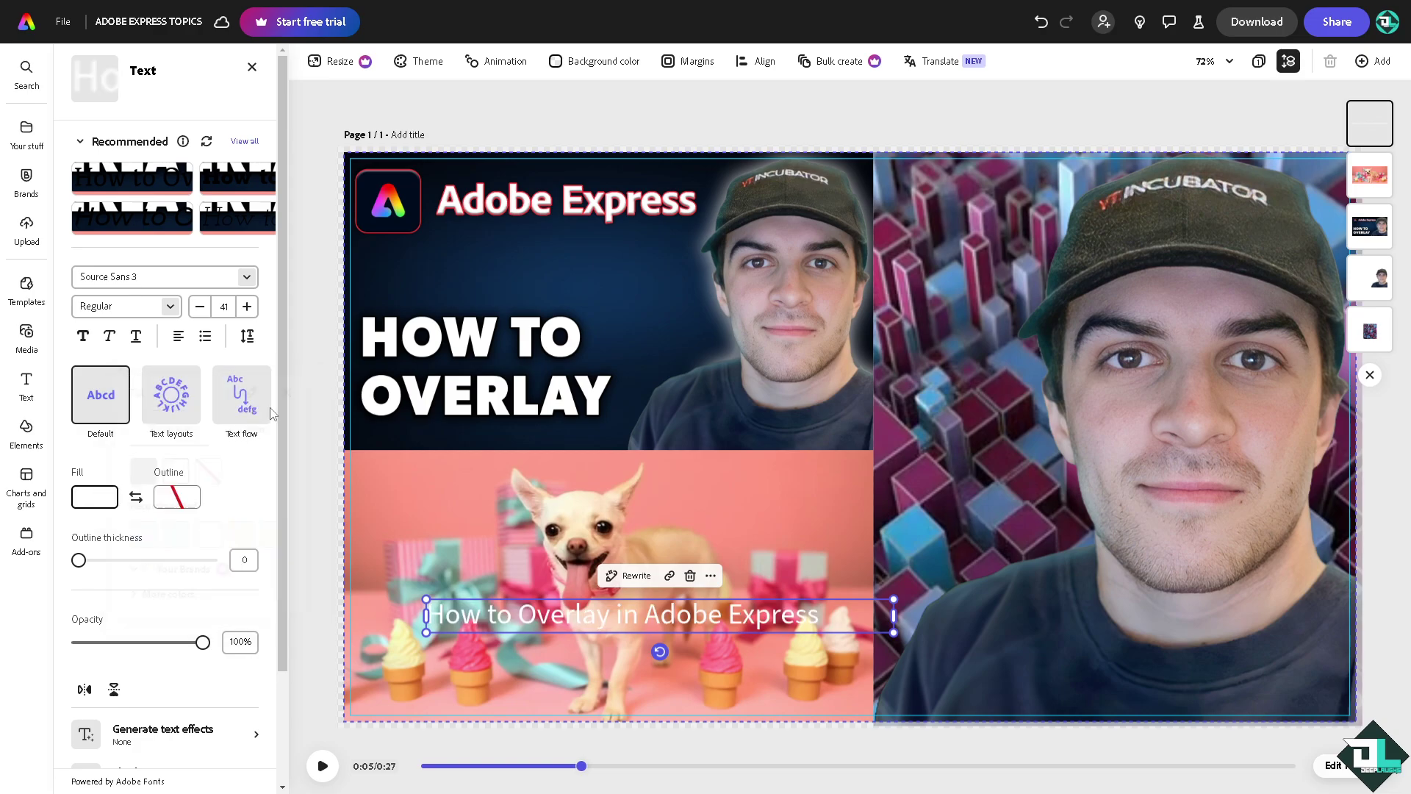
click(183, 499)
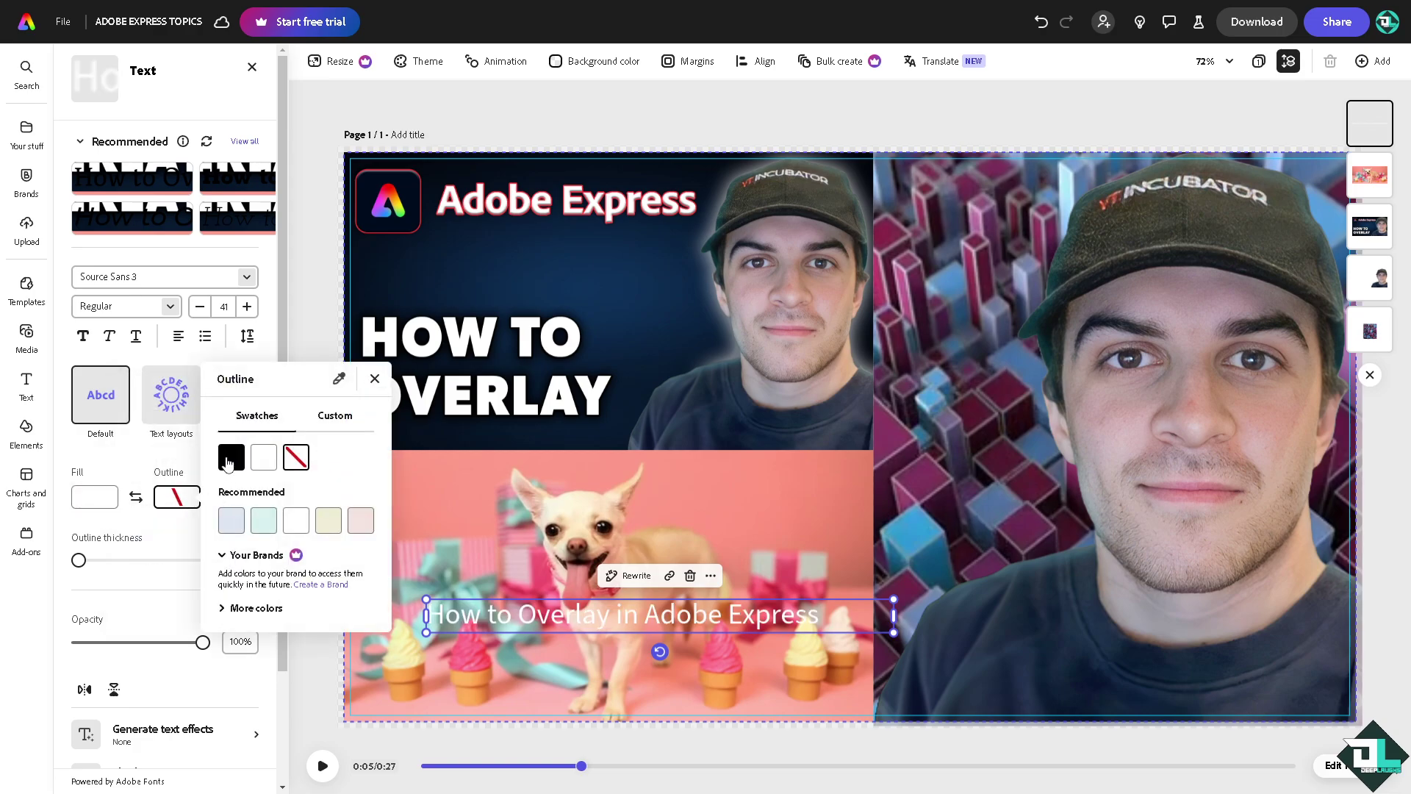
click(231, 457)
drag(98, 561, 156, 573)
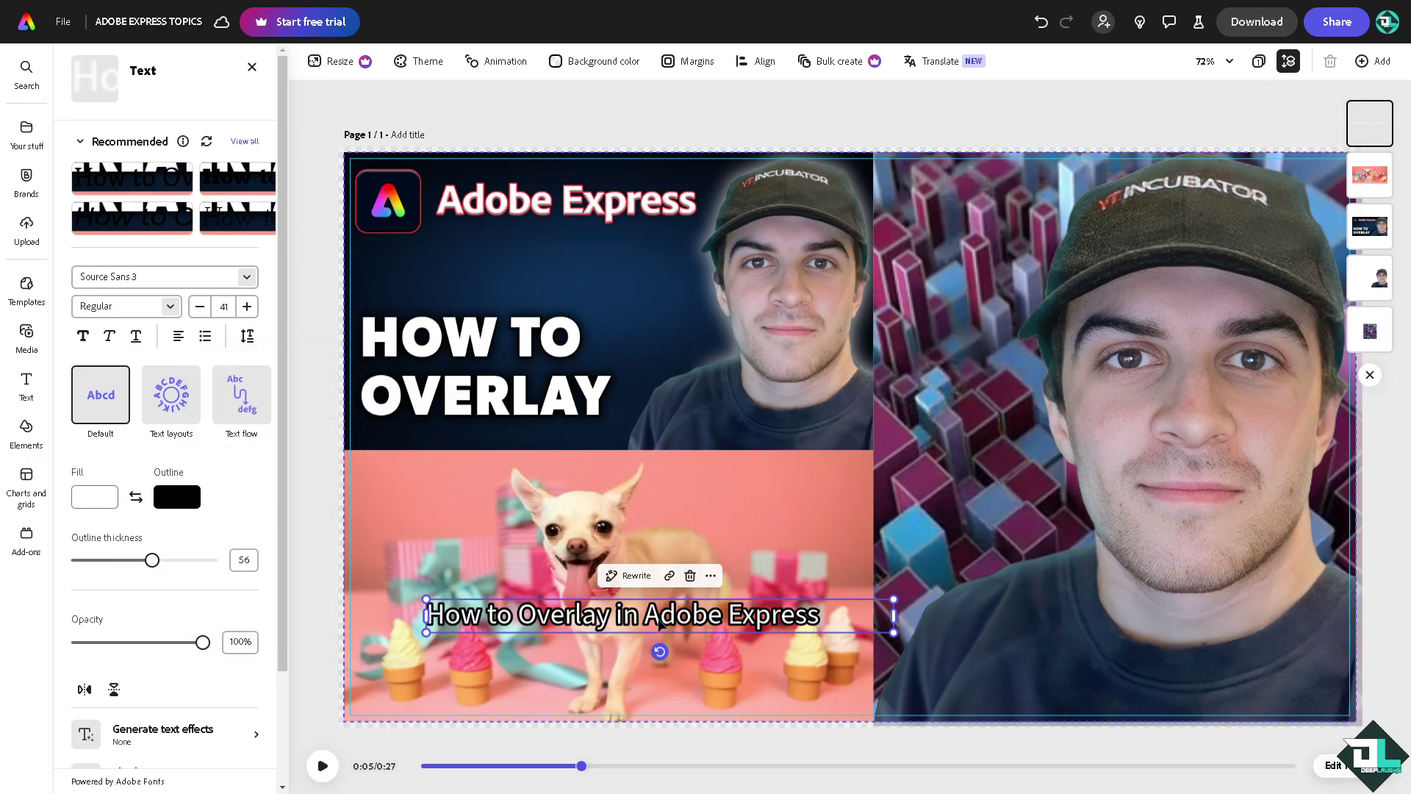
drag(662, 615, 634, 651)
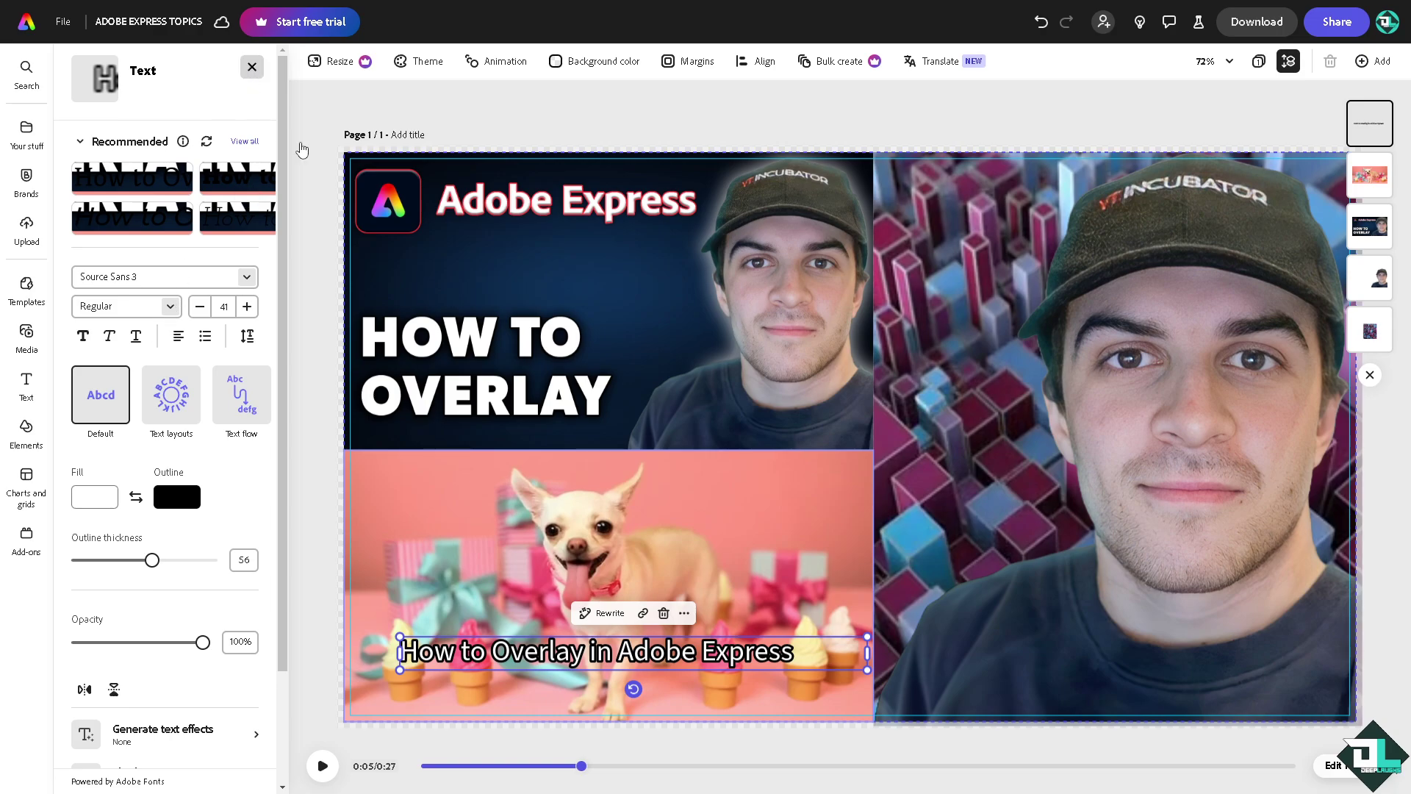
click(316, 214)
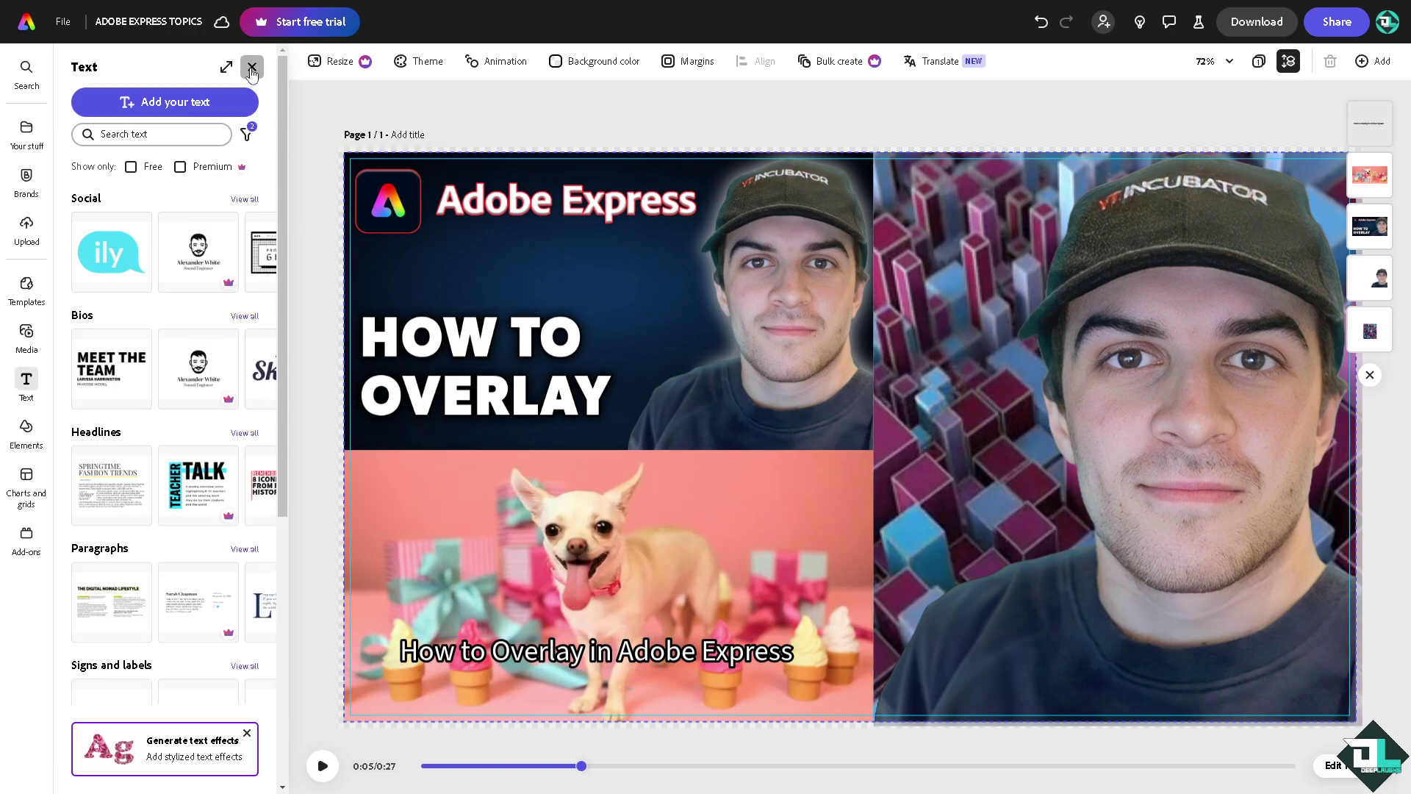
click(252, 67)
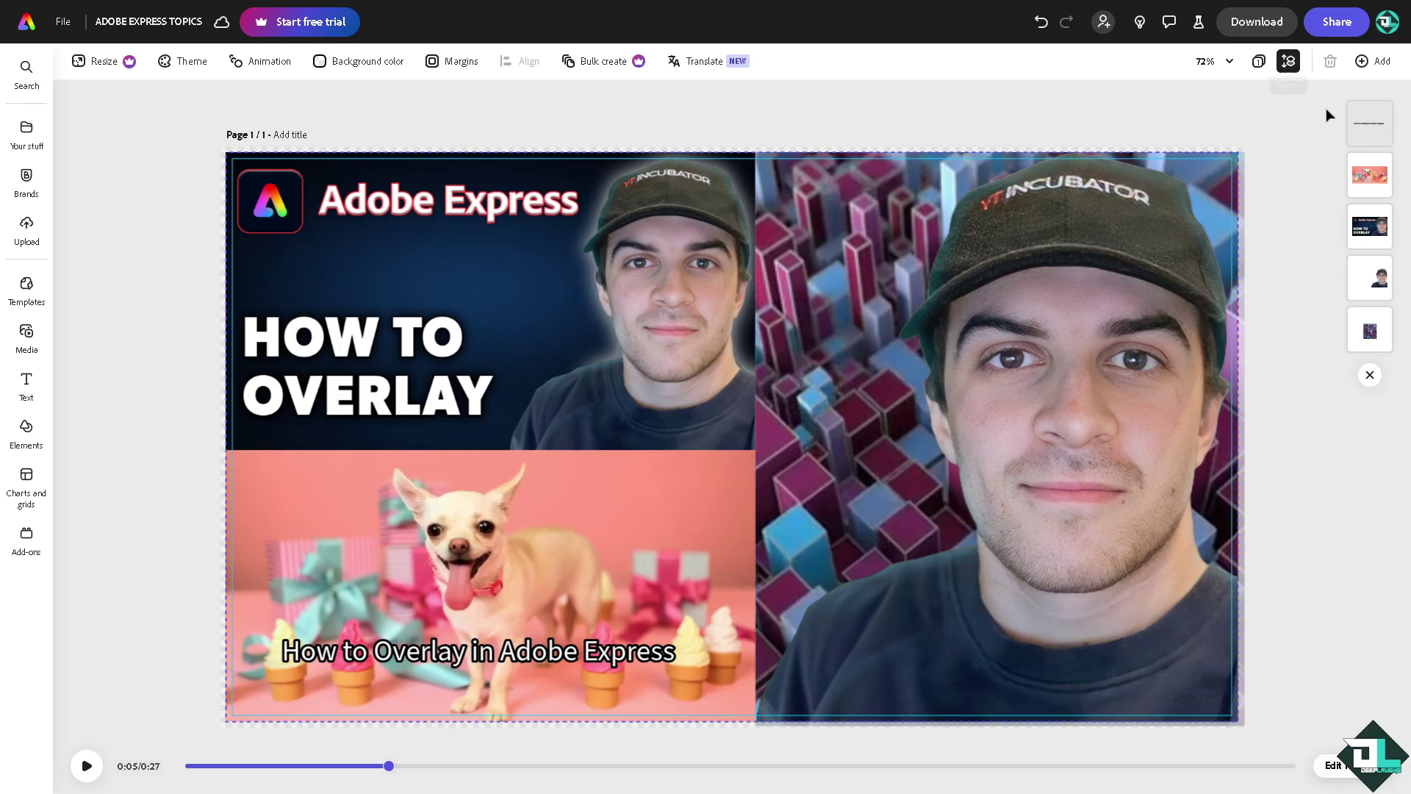
click(1368, 138)
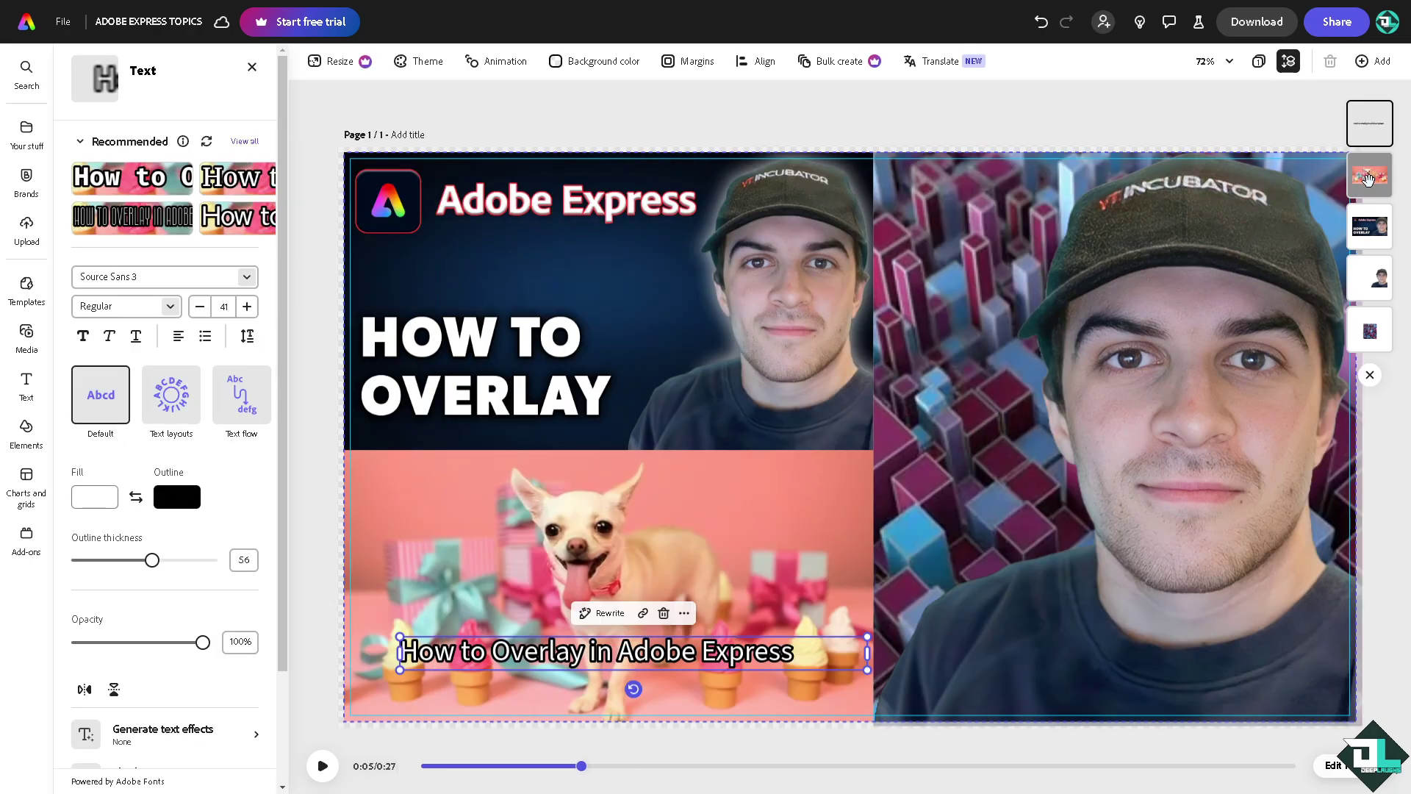
click(1369, 178)
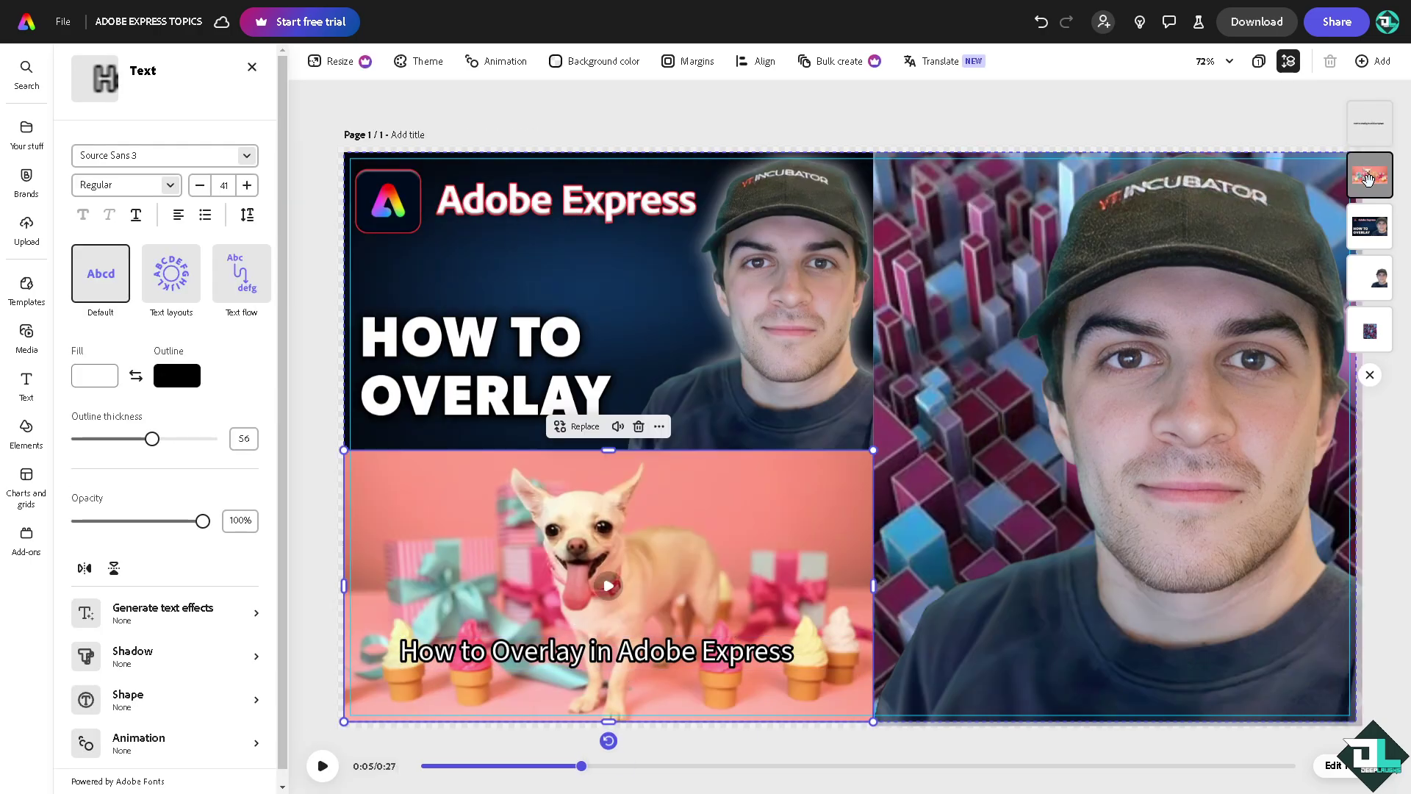
click(1368, 230)
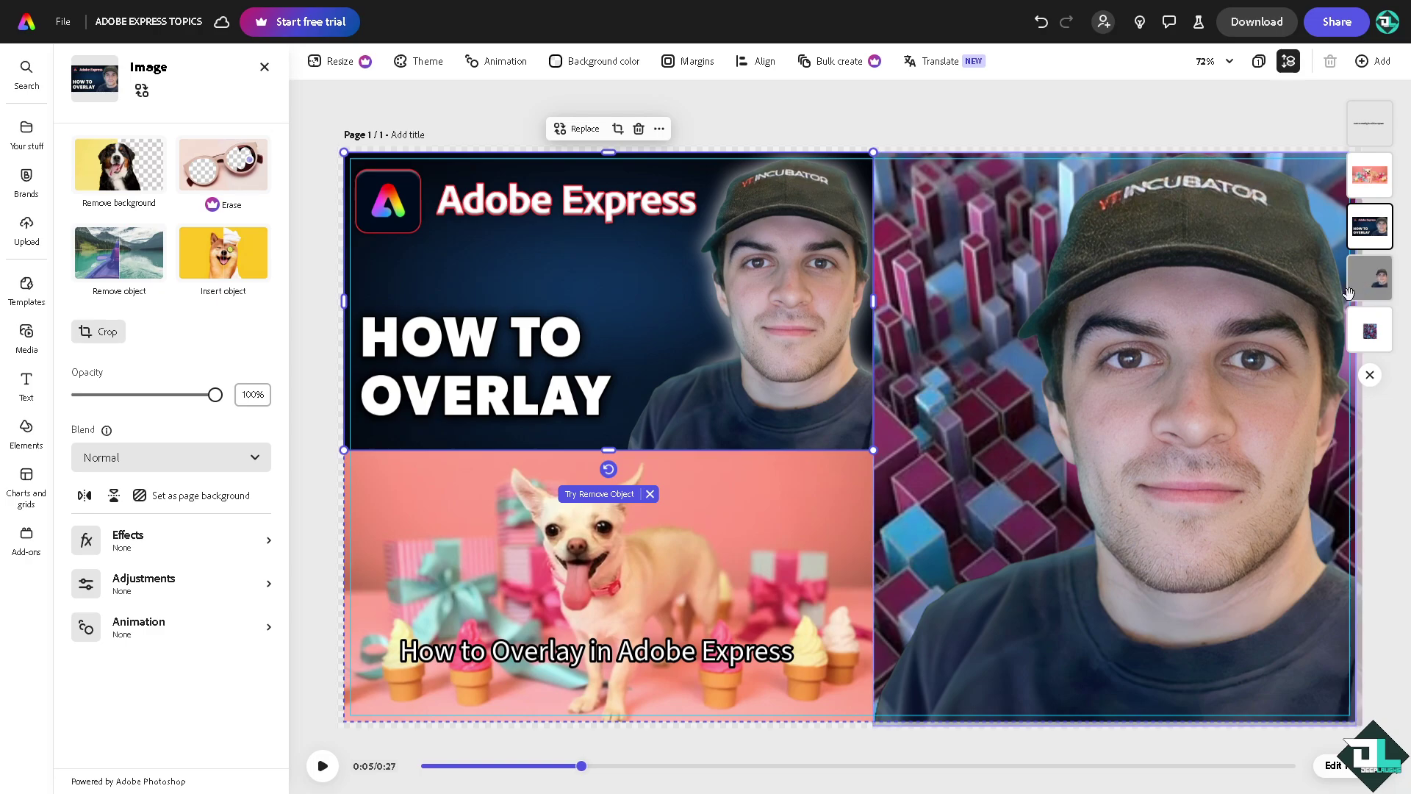
click(1110, 328)
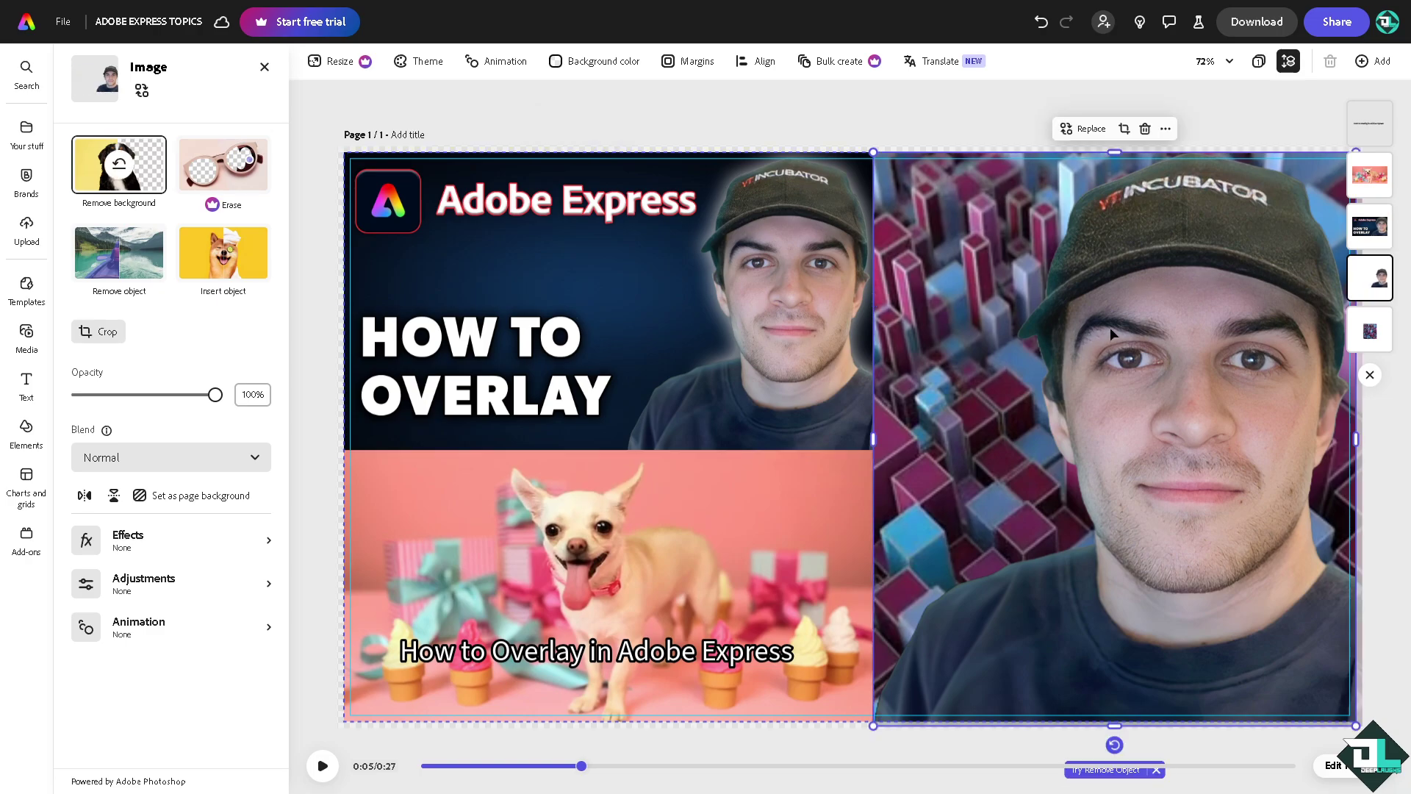
click(1369, 333)
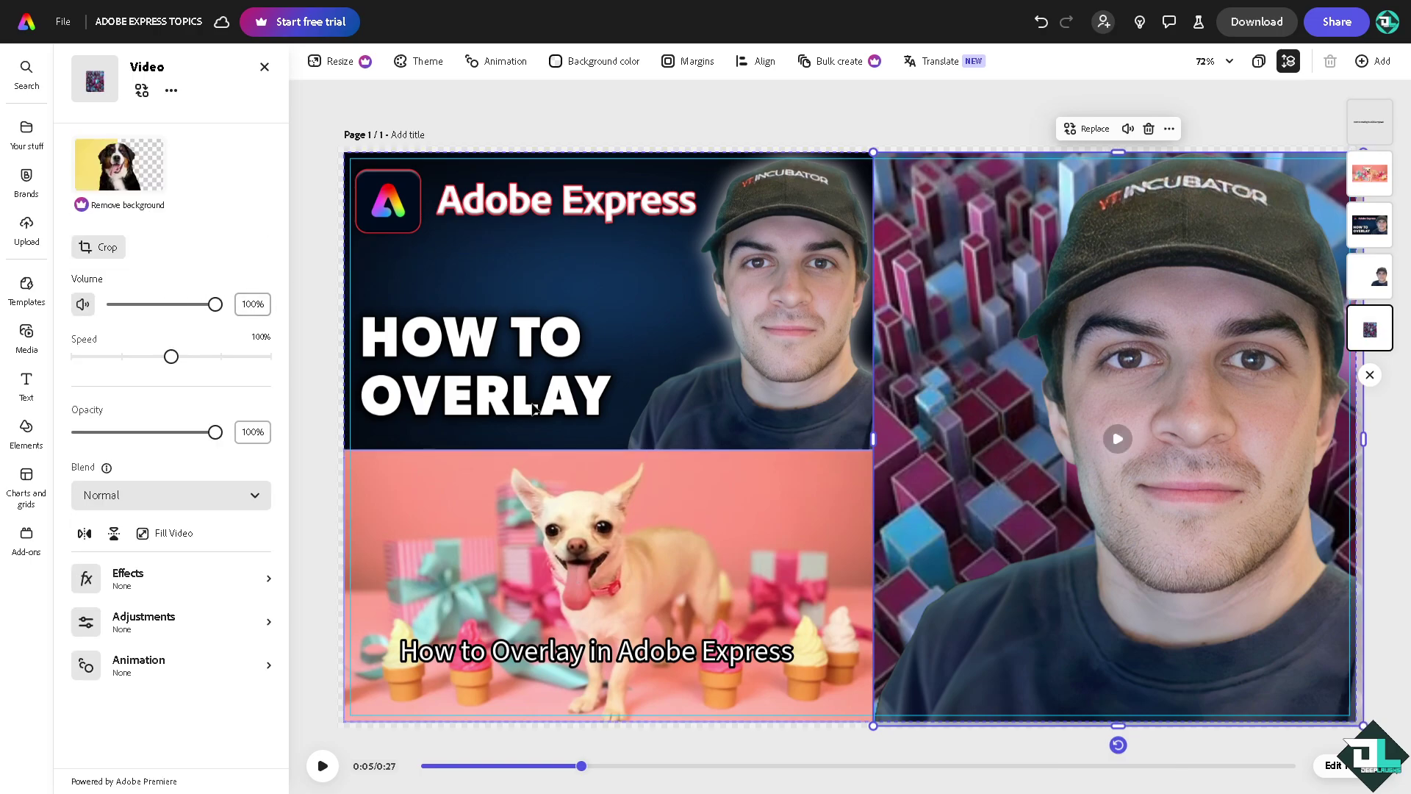
- Lower the portrait cutout's opacity to about 70% so the cubes video shows through
click(1143, 324)
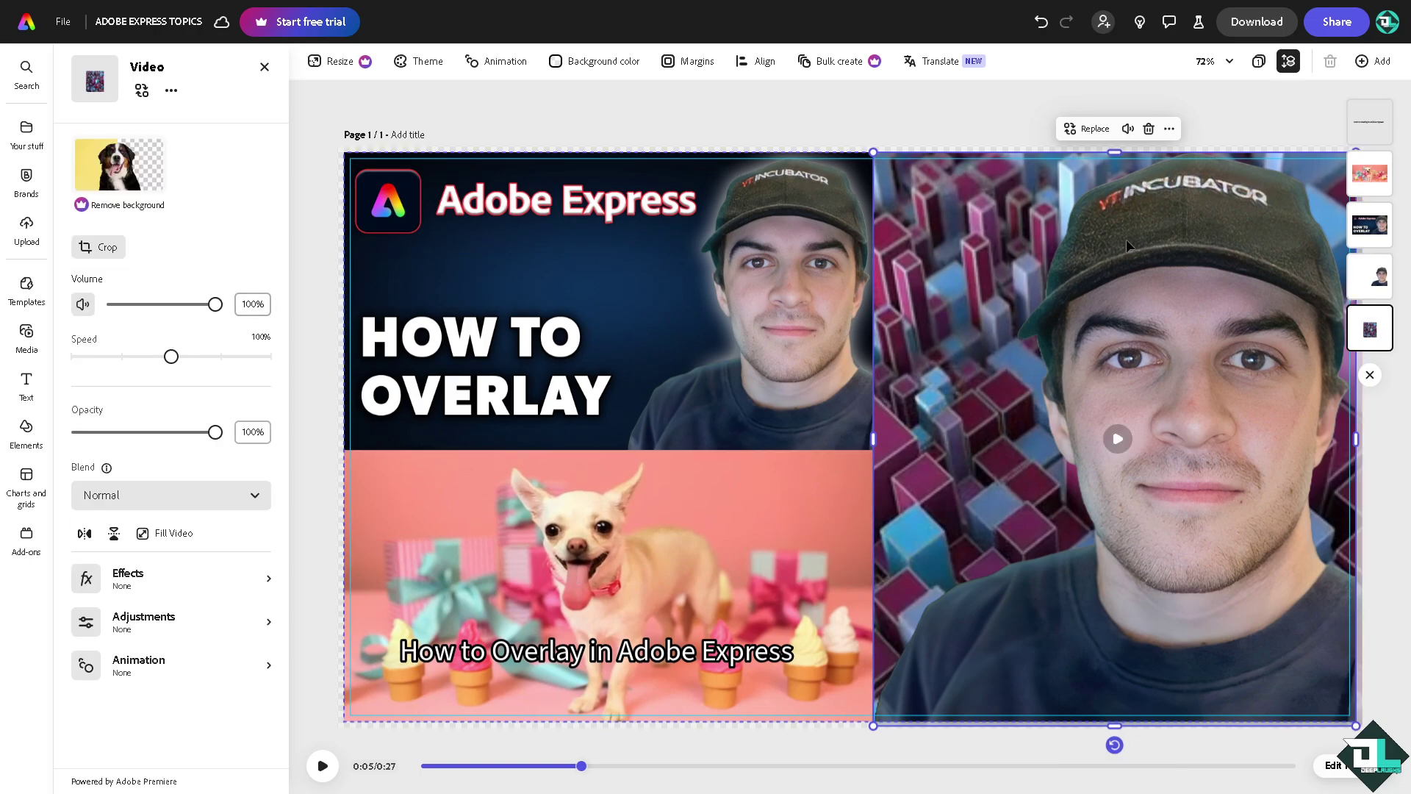
drag(207, 397, 177, 395)
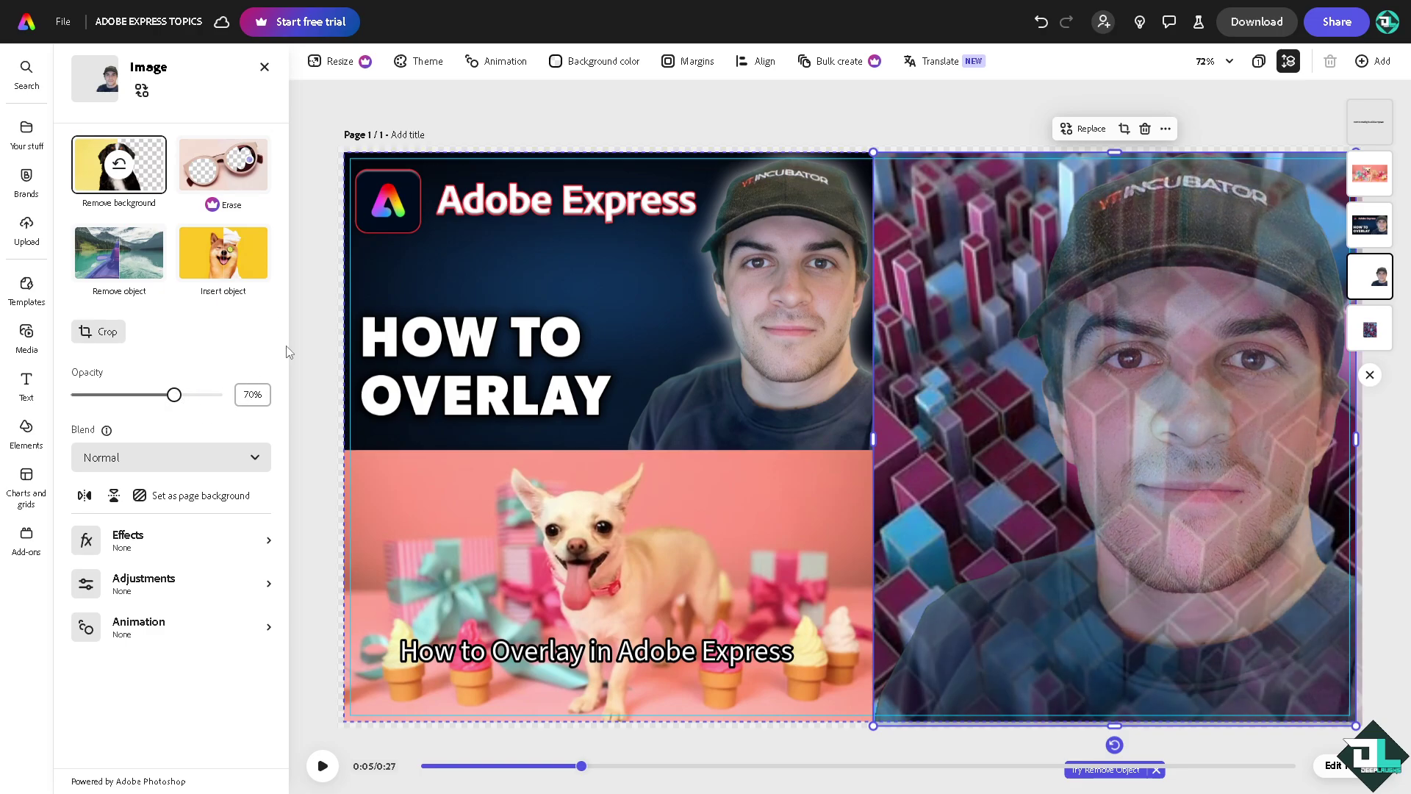
click(530, 117)
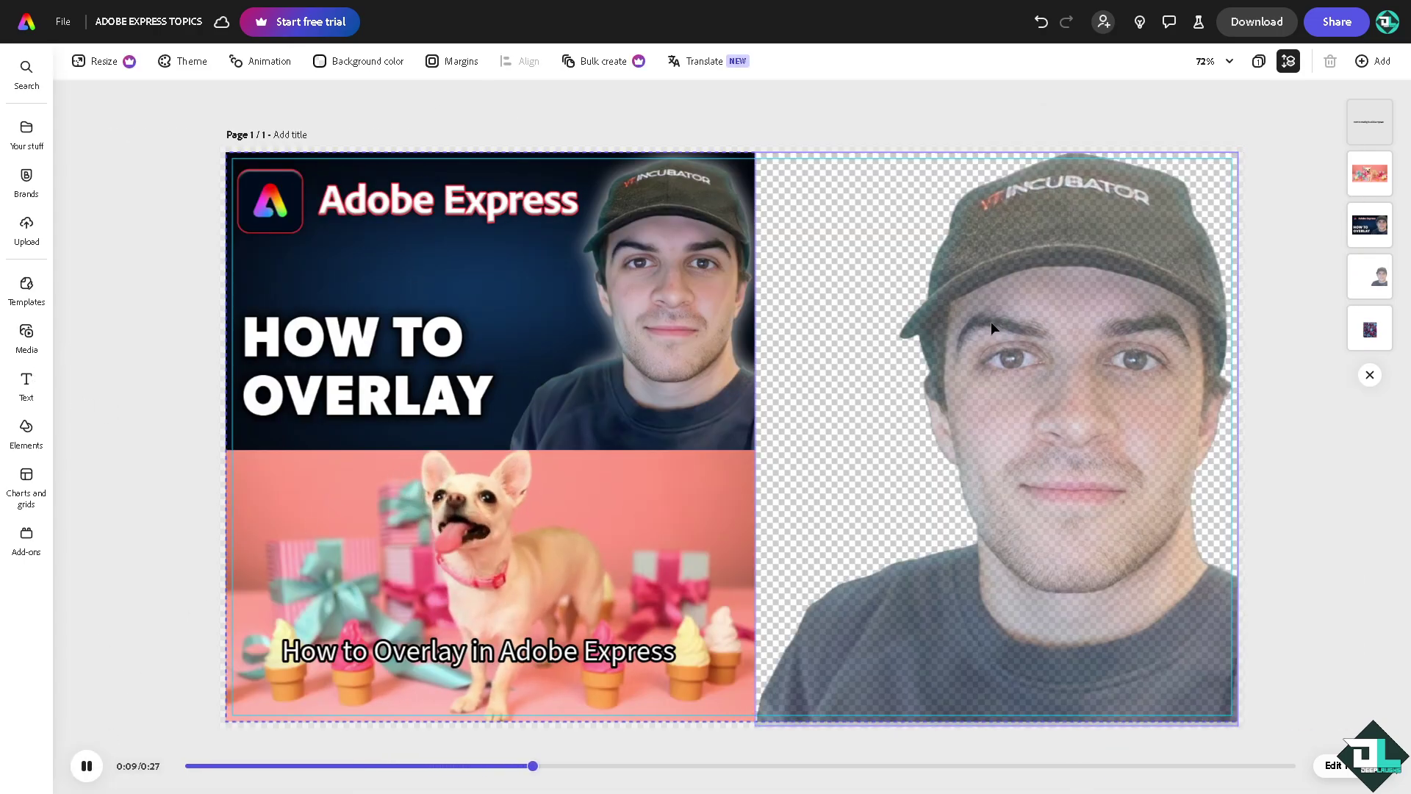
- Play the composition preview, stop it, and replay it from the start
click(83, 766)
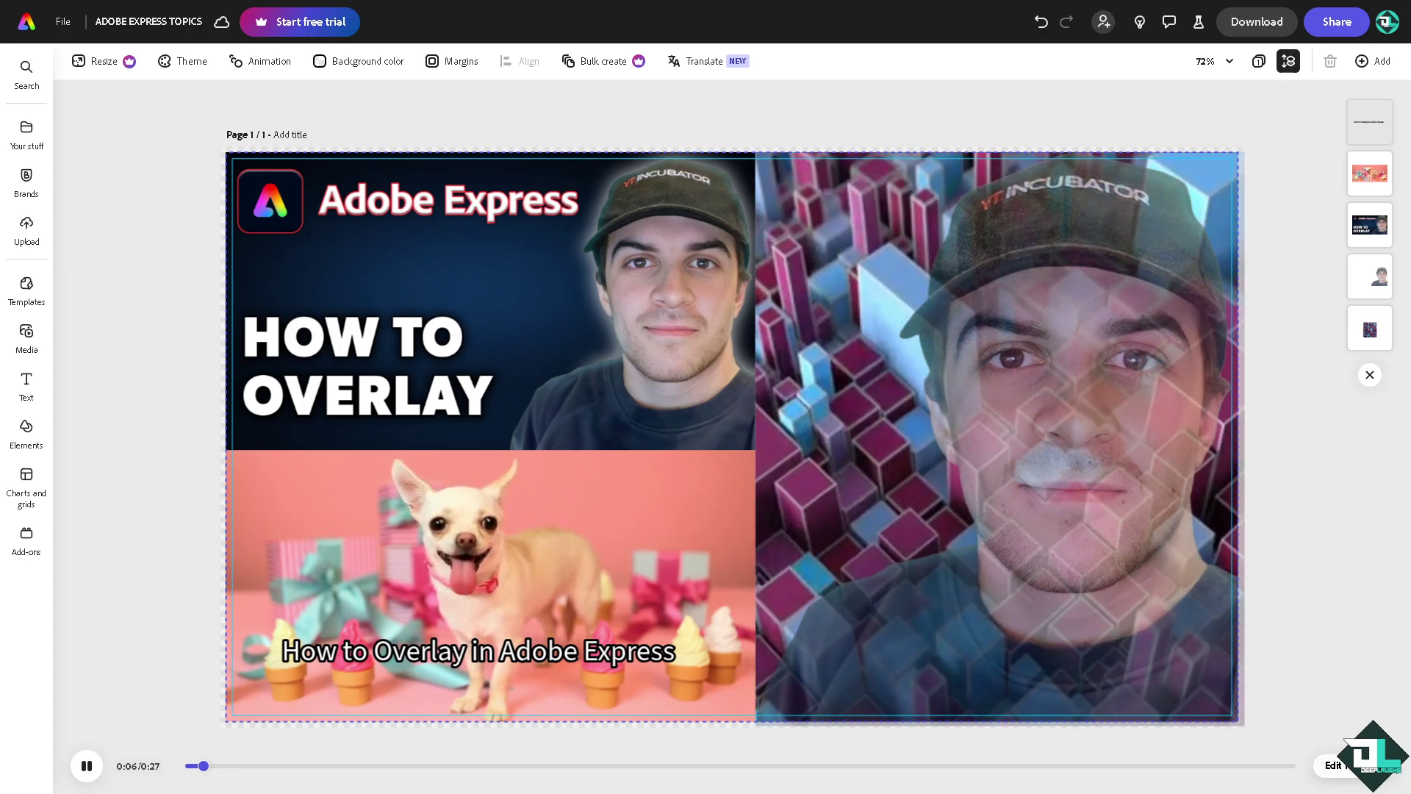
click(86, 766)
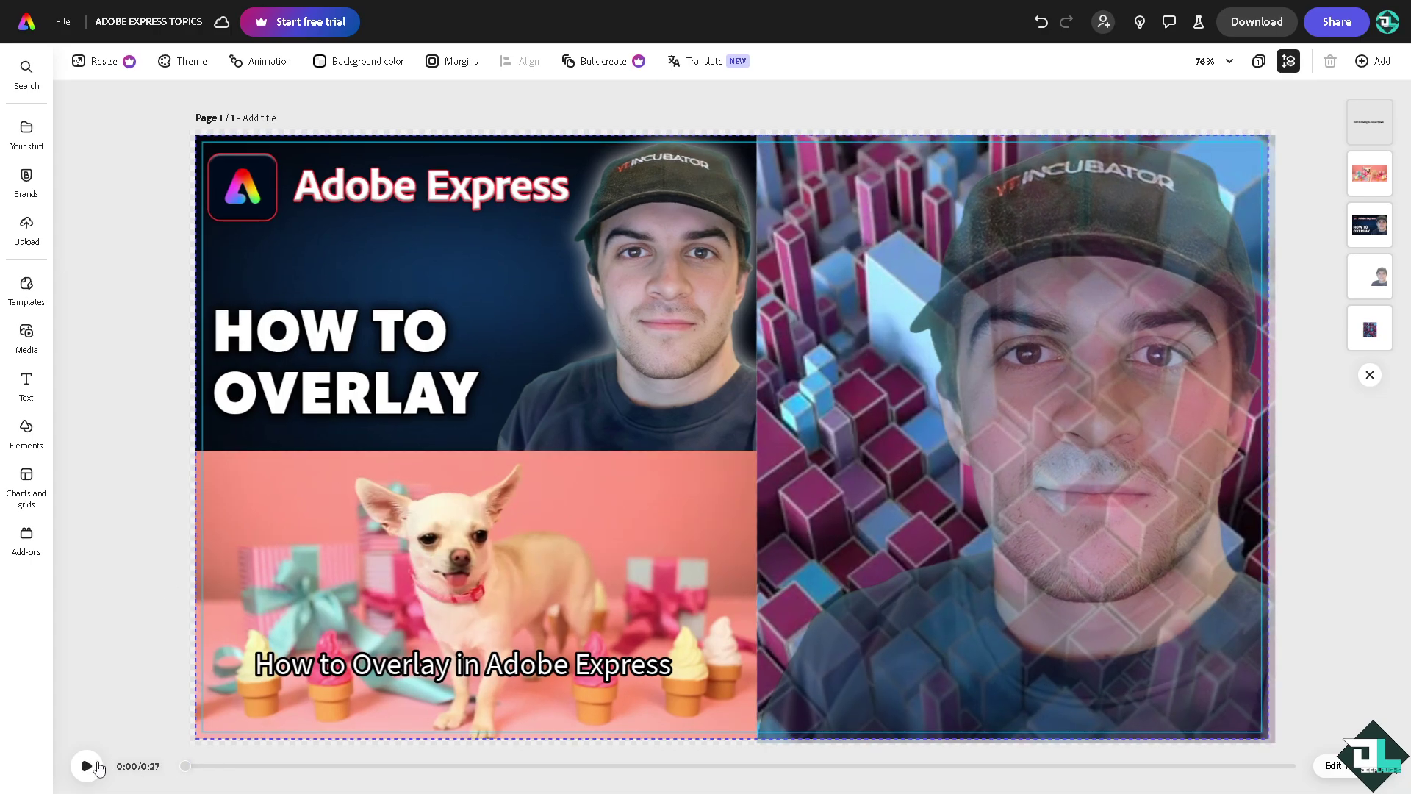
click(84, 765)
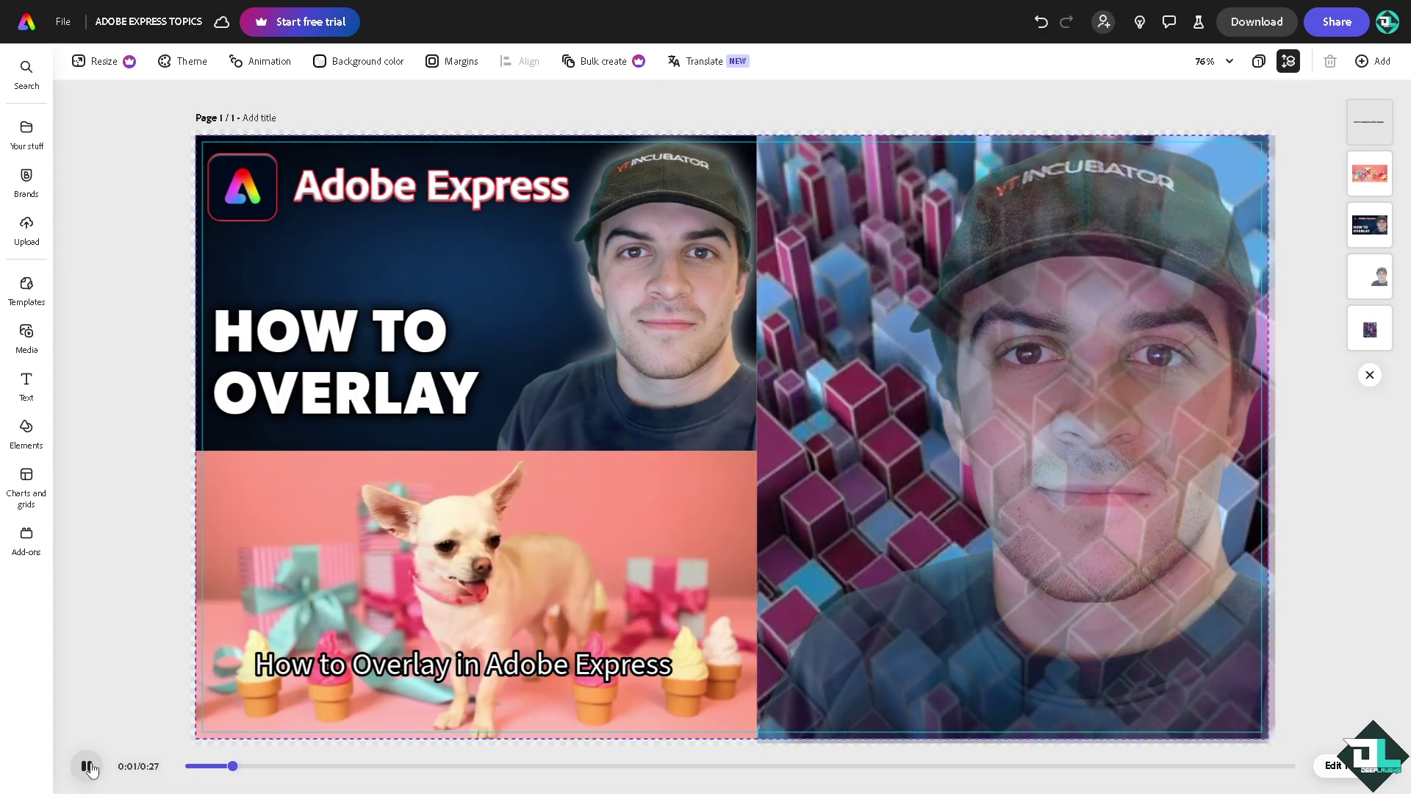